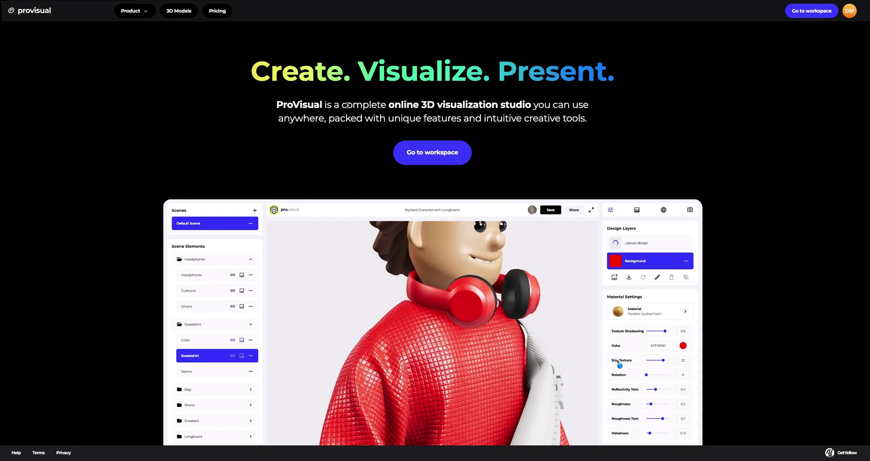
Step: Browse the 3D Models gallery down to the Women's Bowler Bag and open its details page
{"action": "left_click", "coordinate": [171, 15]}
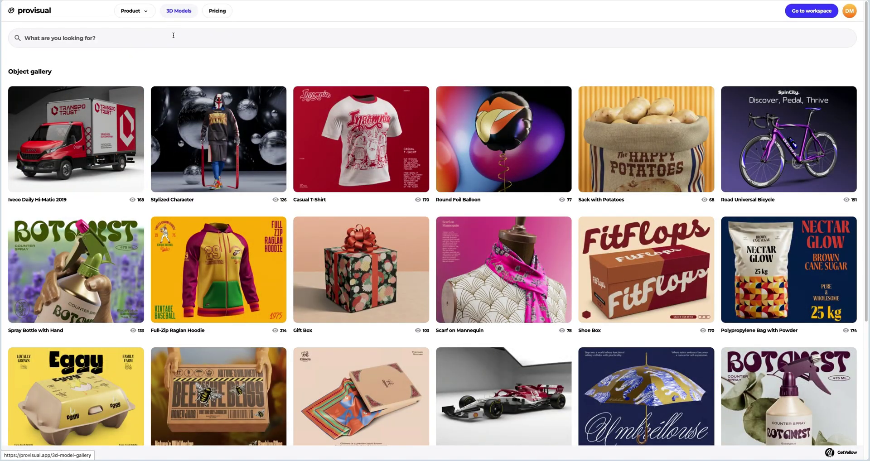
{"action": "scroll", "coordinate": [240, 217], "scroll_direction": "down", "scroll_amount": 1}
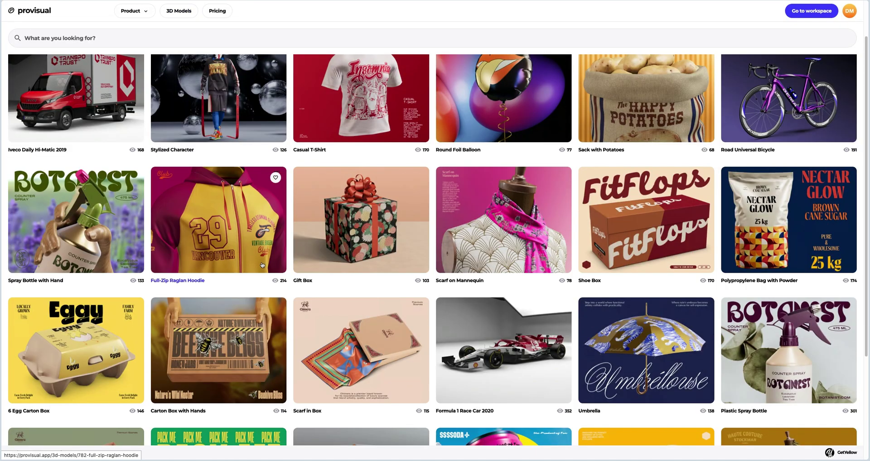
{"action": "scroll", "coordinate": [262, 265], "scroll_direction": "down", "scroll_amount": 1}
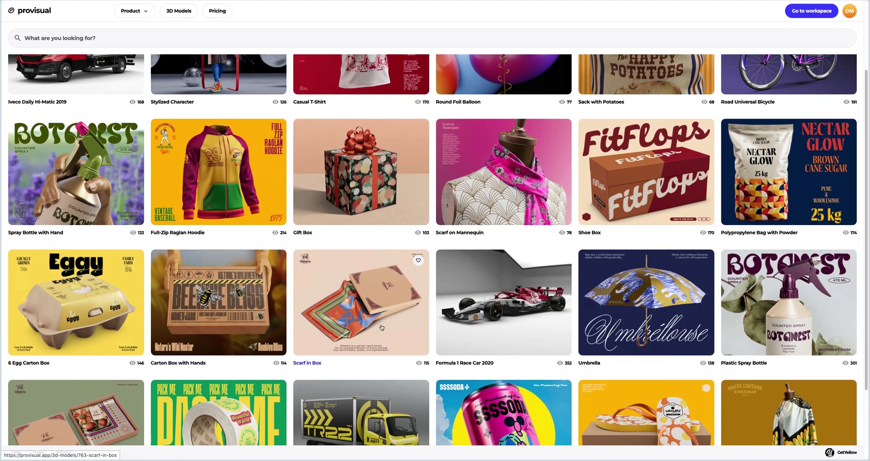
{"action": "scroll", "coordinate": [498, 390], "scroll_direction": "down", "scroll_amount": 2}
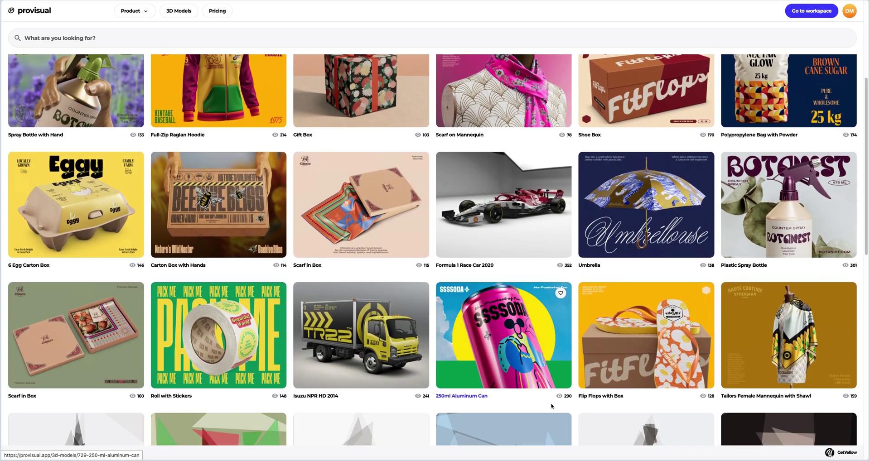
{"action": "scroll", "coordinate": [552, 407], "scroll_direction": "down", "scroll_amount": 4}
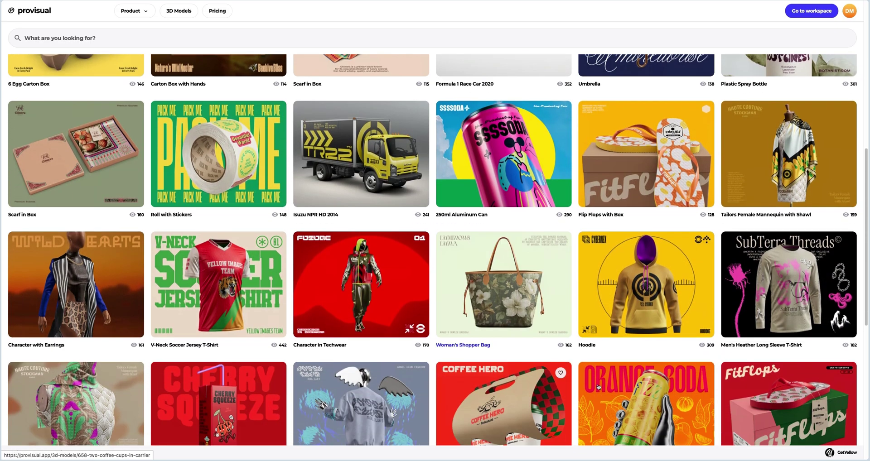
{"action": "scroll", "coordinate": [599, 388], "scroll_direction": "down", "scroll_amount": 5}
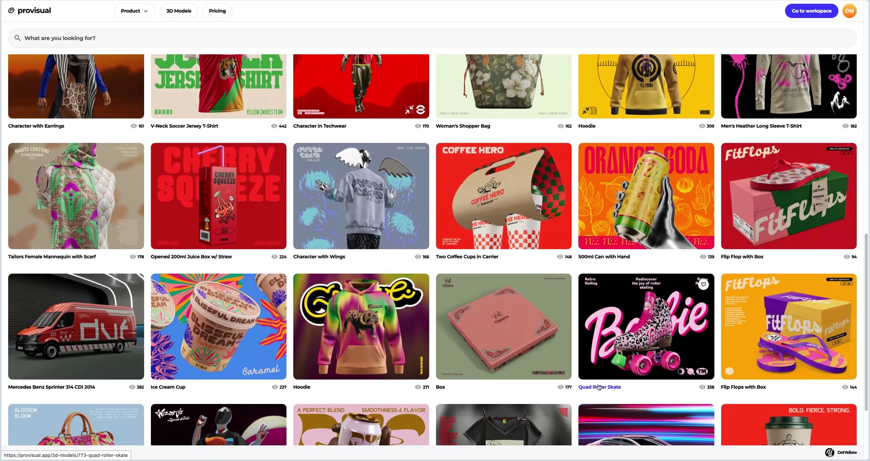
{"action": "scroll", "coordinate": [598, 388], "scroll_direction": "down", "scroll_amount": 5}
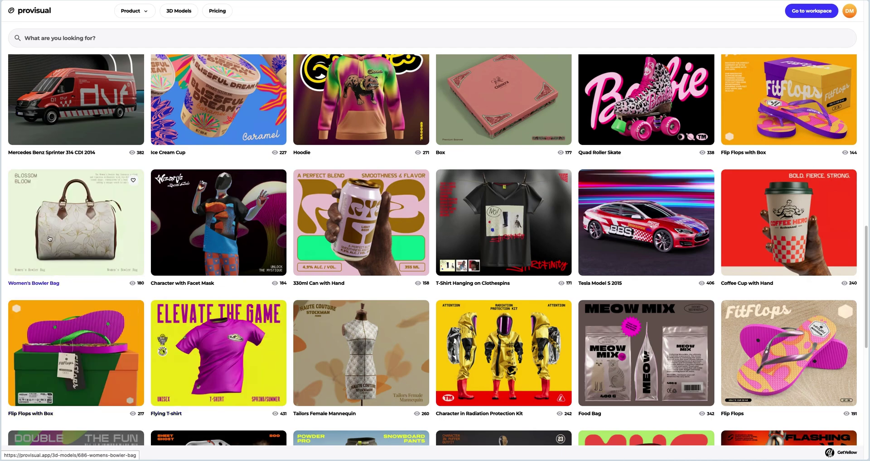
{"action": "left_click", "coordinate": [52, 216]}
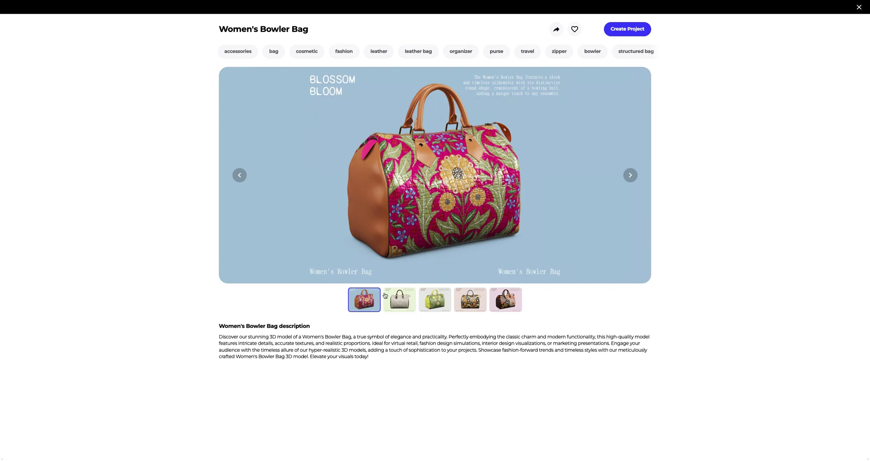
Step: Preview the white, green and pink floral bag variants, then create a project from the bowler bag
{"action": "left_click", "coordinate": [395, 300]}
{"action": "left_click", "coordinate": [429, 301]}
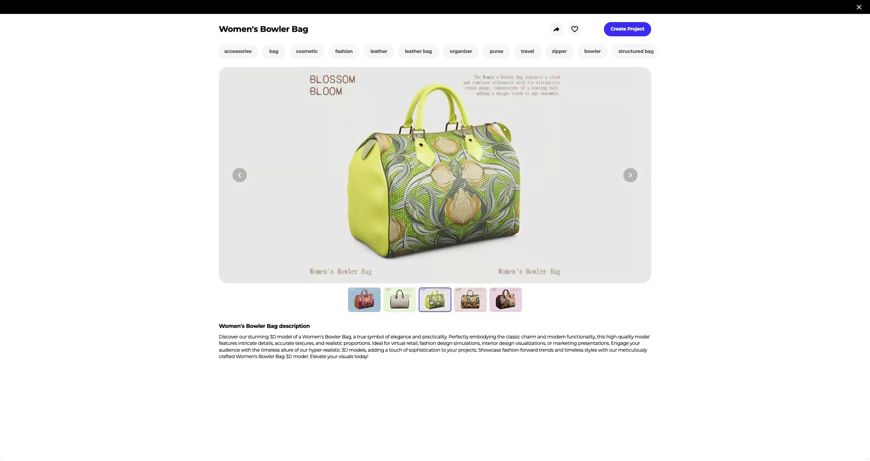
{"action": "left_click", "coordinate": [458, 303]}
{"action": "left_click", "coordinate": [497, 305]}
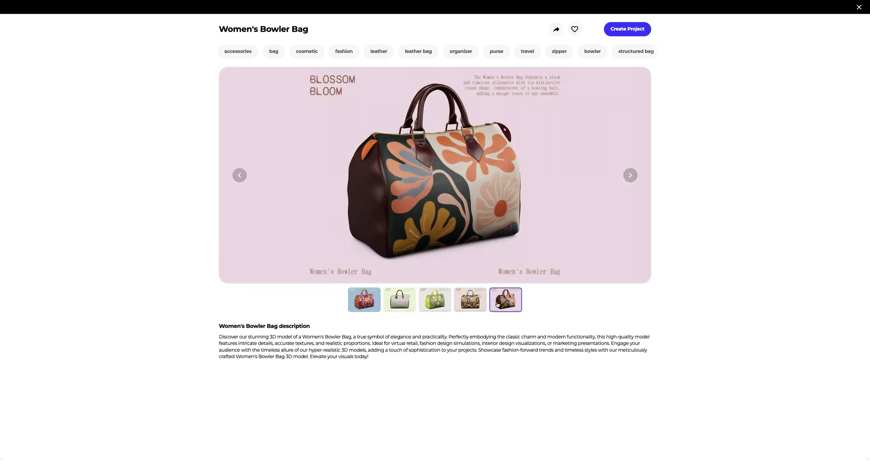
{"action": "left_click", "coordinate": [634, 33]}
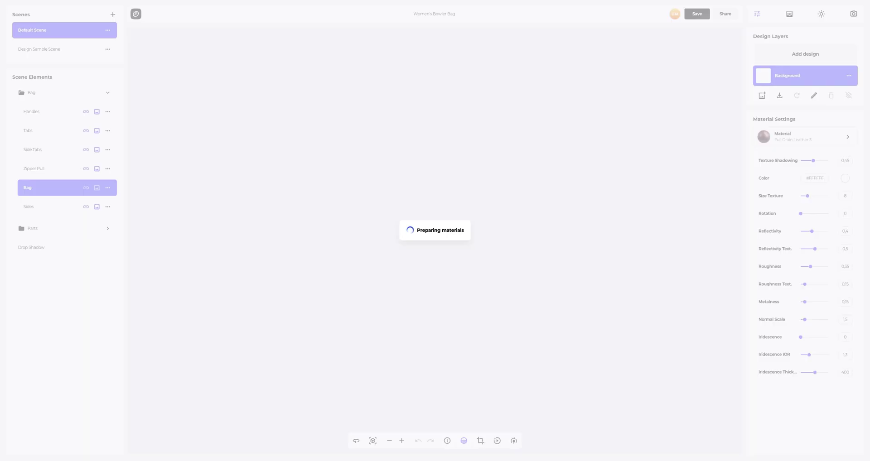
Step: Zoom in on the handles and set the Handles material colour to tan #DD903D
{"action": "left_click_drag", "start_coordinate": [701, 378], "coordinate": [249, 366]}
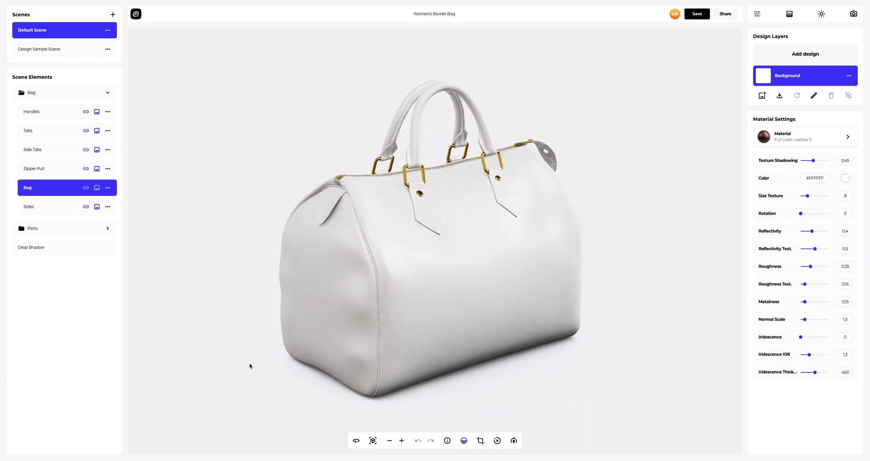
{"action": "scroll", "coordinate": [462, 97], "scroll_direction": "up", "scroll_amount": 5}
{"action": "right_click_drag", "start_coordinate": [462, 97], "coordinate": [429, 248]}
{"action": "scroll", "coordinate": [429, 248], "scroll_direction": "up", "scroll_amount": 3}
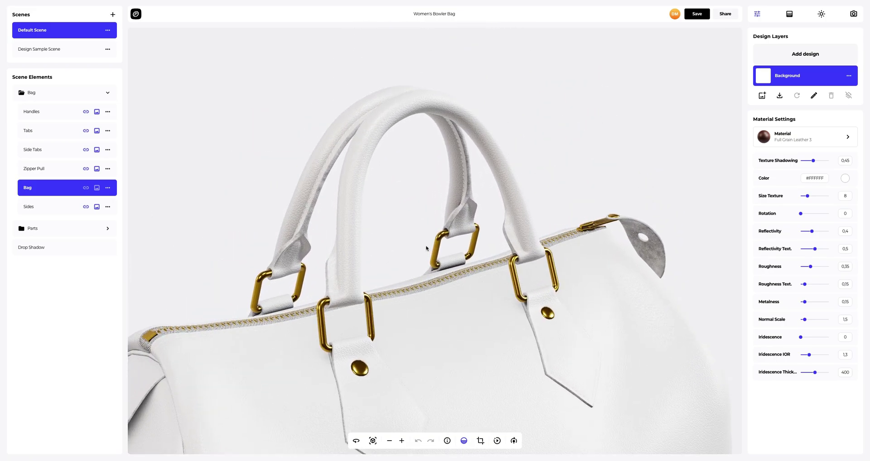
{"action": "left_click", "coordinate": [31, 112]}
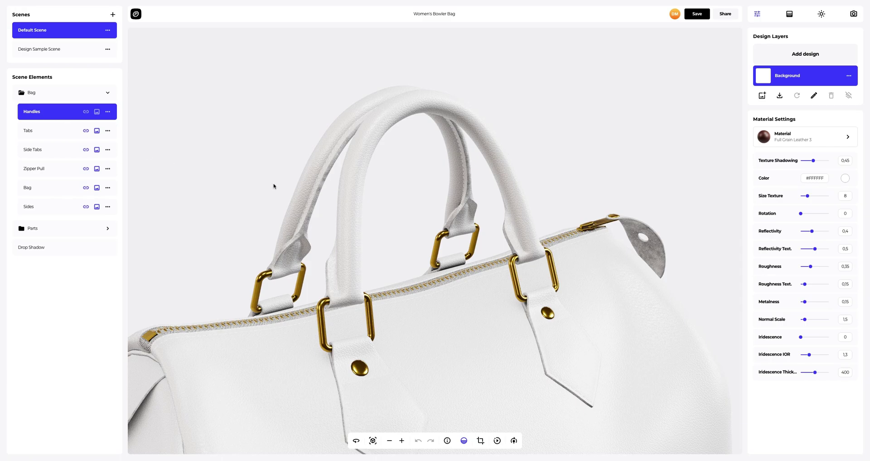
{"action": "left_click", "coordinate": [846, 179]}
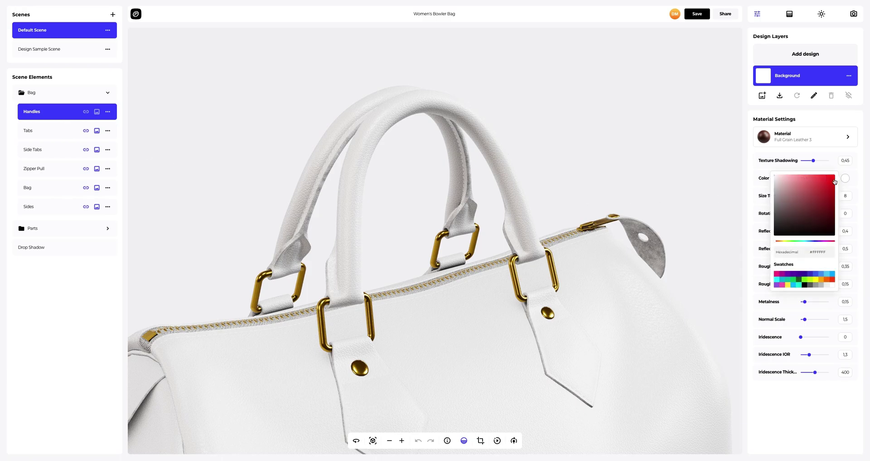
{"action": "left_click_drag", "start_coordinate": [829, 185], "coordinate": [821, 201]}
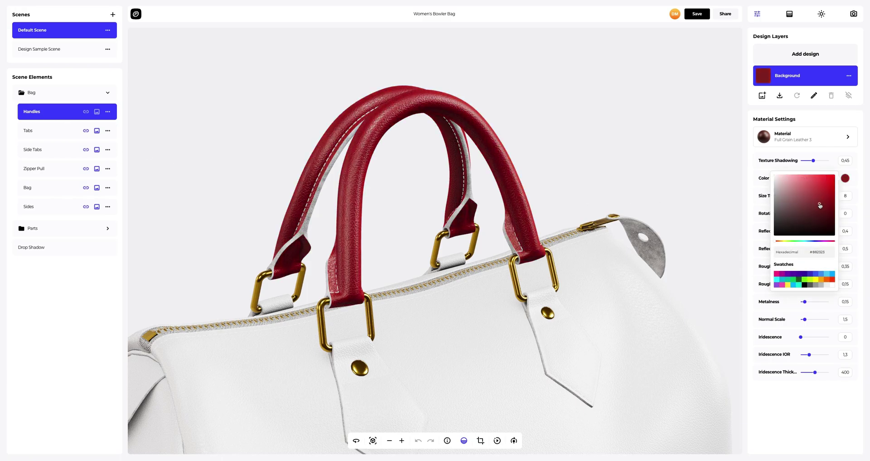
{"action": "left_click_drag", "start_coordinate": [831, 254], "coordinate": [807, 255]}
{"action": "type", "text": "dd903d"}
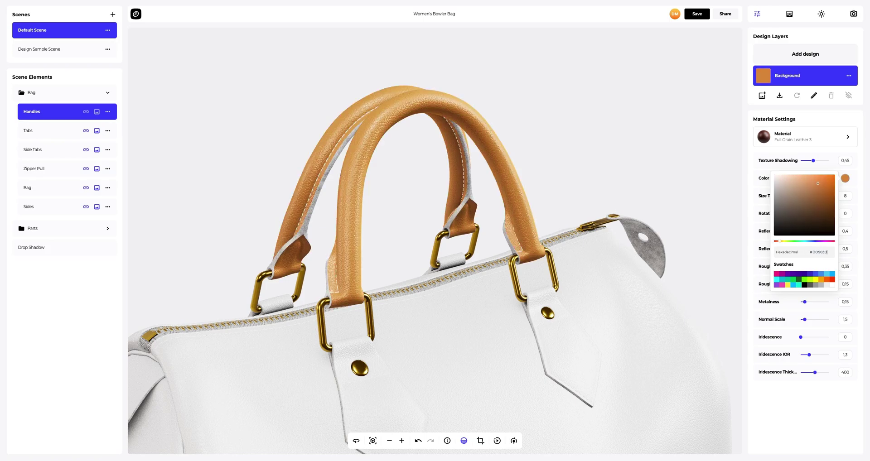
{"action": "left_click", "coordinate": [795, 384]}
{"action": "right_click_drag", "start_coordinate": [528, 338], "coordinate": [540, 261]}
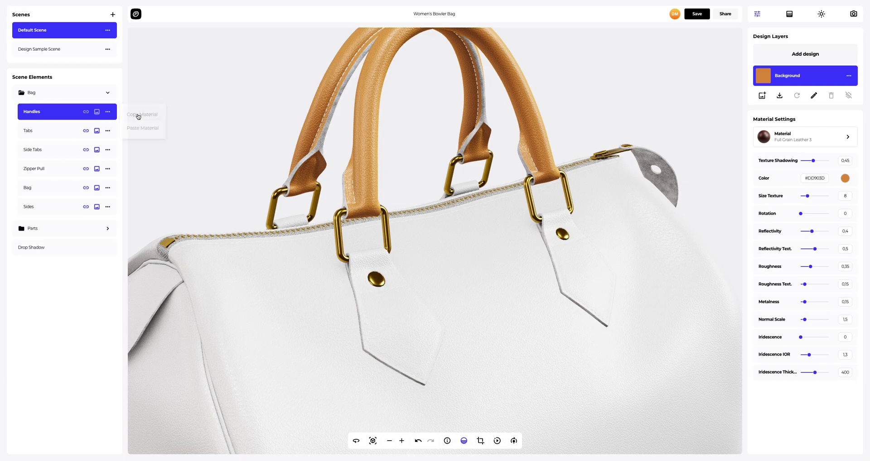
Step: Paste the handles' tan #DD903D material onto the Tabs and the Sides
{"action": "left_click", "coordinate": [107, 131]}
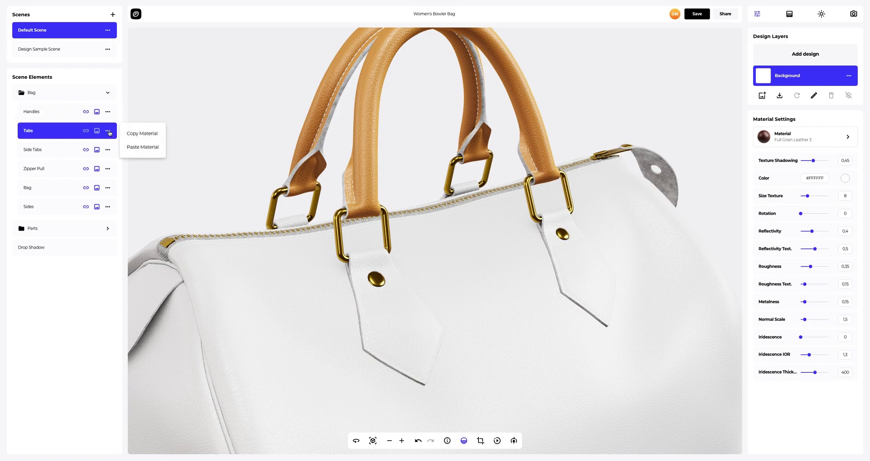
{"action": "left_click", "coordinate": [131, 148]}
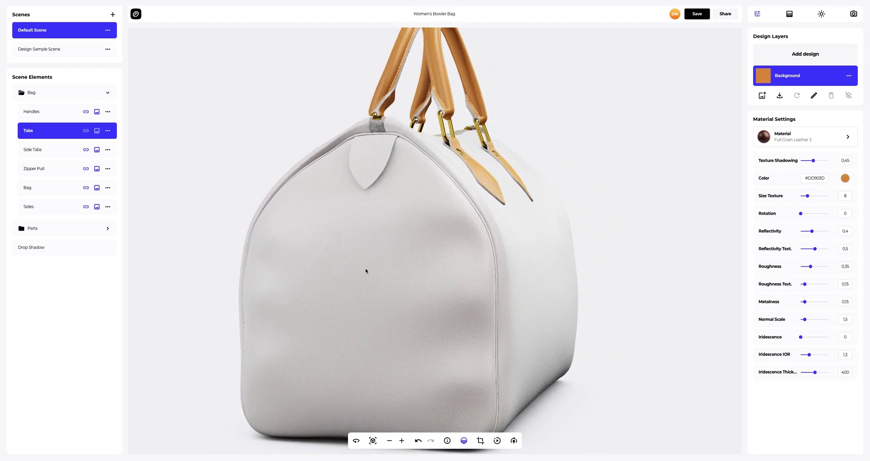
{"action": "left_click", "coordinate": [108, 207]}
{"action": "left_click", "coordinate": [137, 224]}
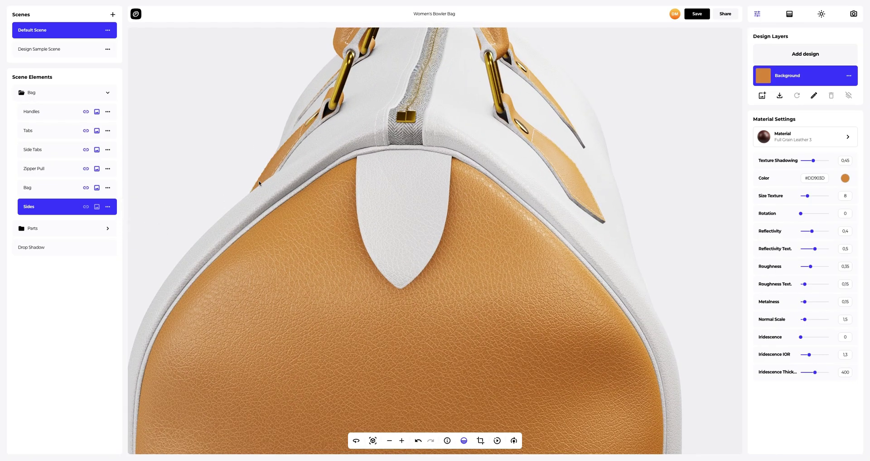
{"action": "left_click", "coordinate": [45, 154]}
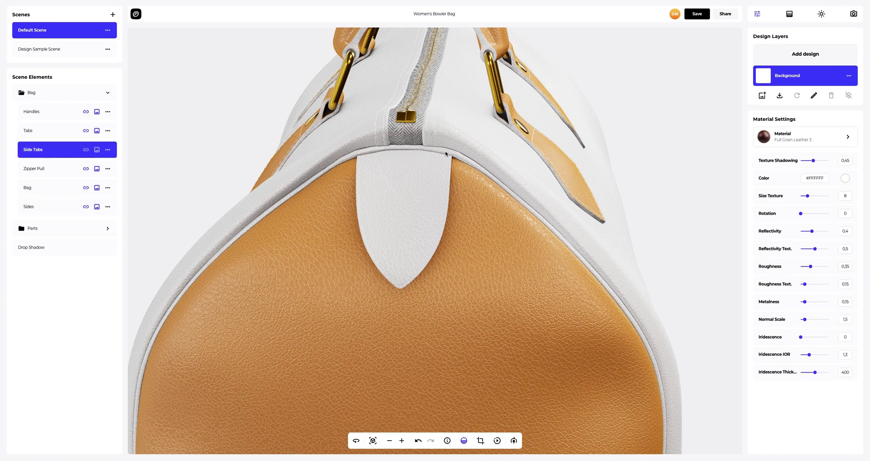
Step: Change the side tabs' material to Alcantara fabric from the materials library
{"action": "left_click", "coordinate": [785, 134]}
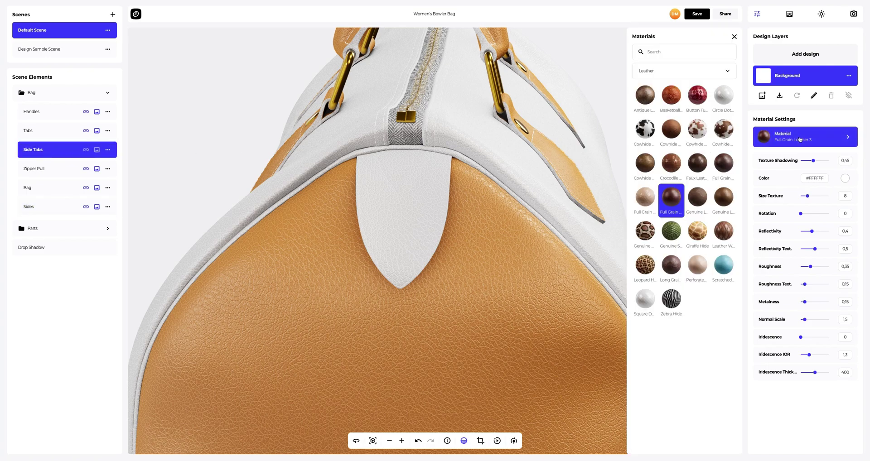
{"action": "left_click", "coordinate": [667, 72]}
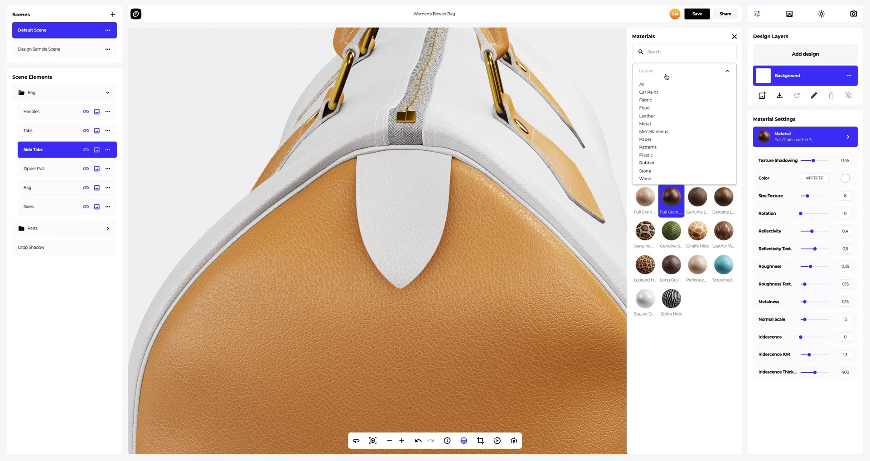
{"action": "left_click", "coordinate": [655, 101]}
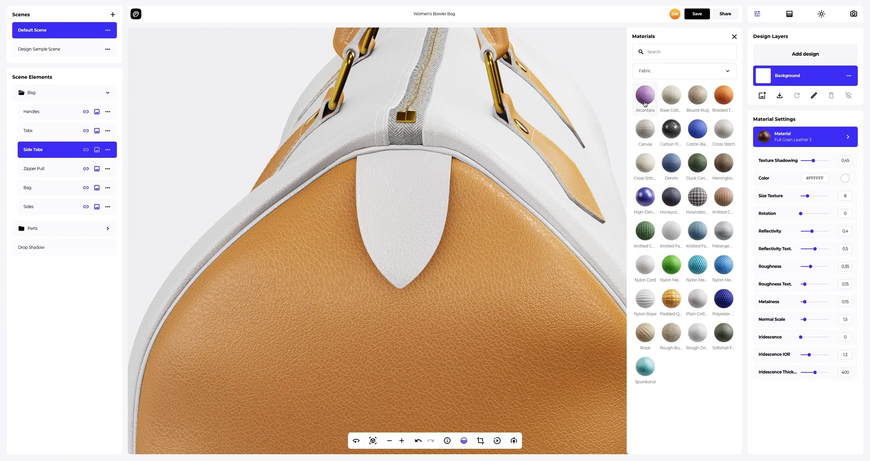
{"action": "left_click", "coordinate": [645, 104]}
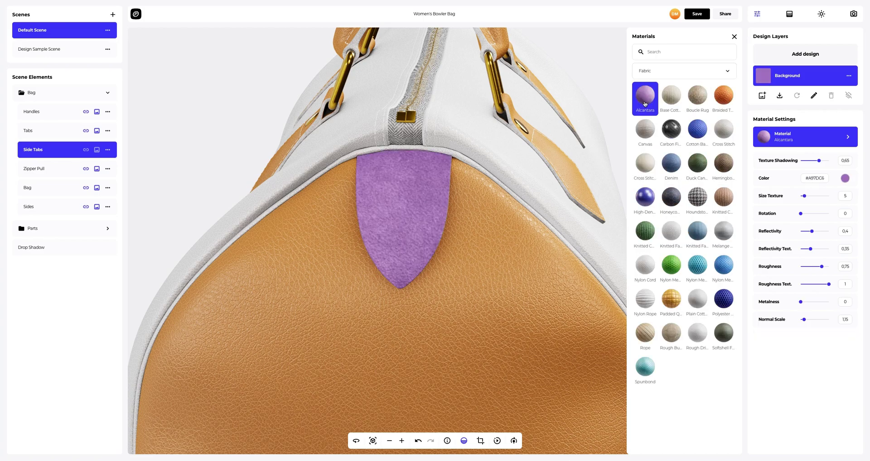
{"action": "left_click", "coordinate": [735, 37]}
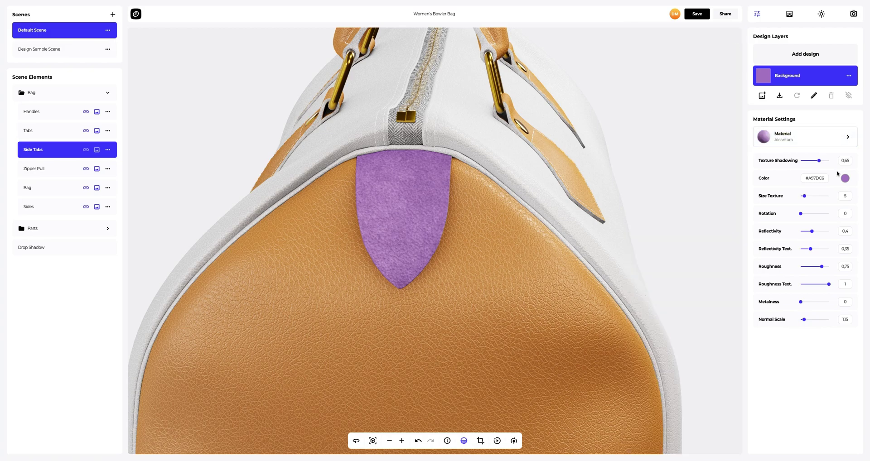
Step: Colour the side tabs pink #F72685 with texture shadowing 0.95 and texture size 19.5
{"action": "left_click", "coordinate": [846, 179]}
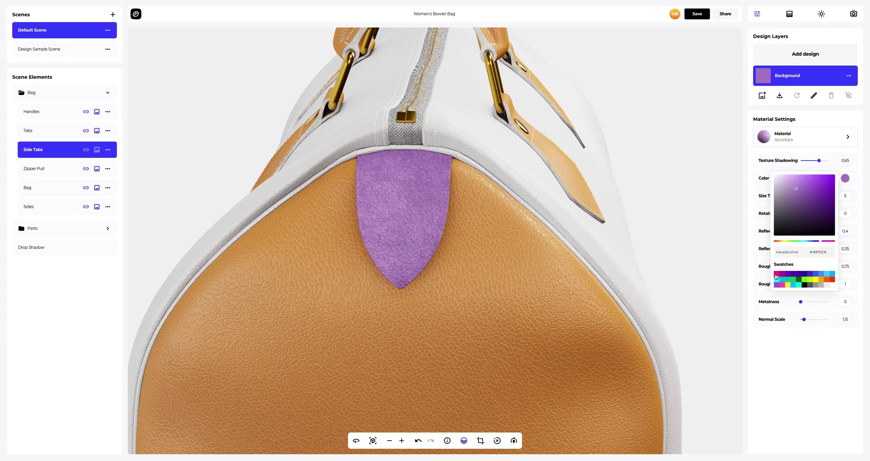
{"action": "left_click", "coordinate": [776, 275]}
{"action": "left_click", "coordinate": [774, 345]}
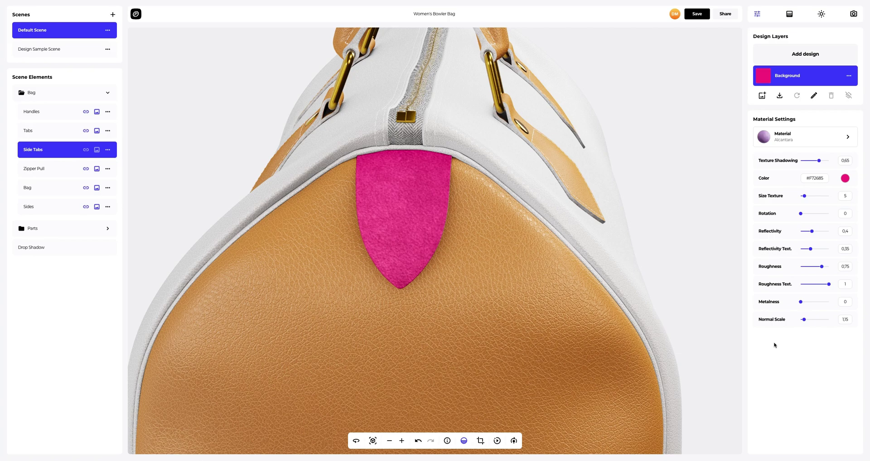
{"action": "left_click_drag", "start_coordinate": [820, 161], "coordinate": [828, 162]}
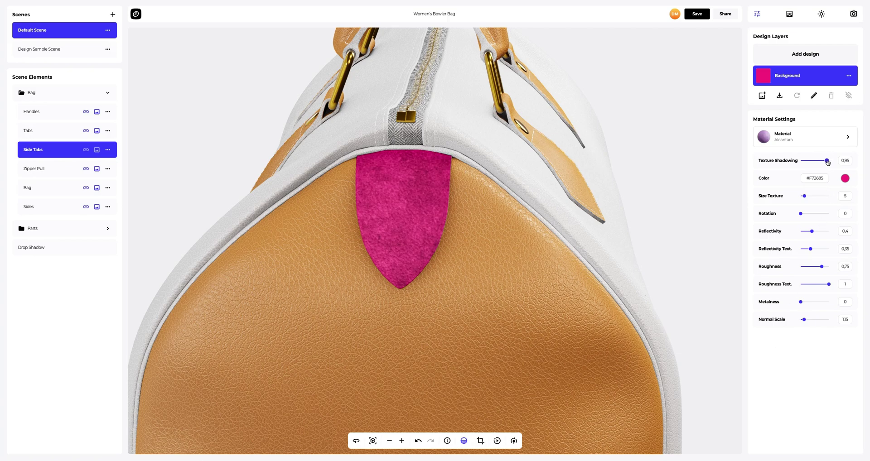
{"action": "left_click_drag", "start_coordinate": [805, 196], "coordinate": [820, 196]}
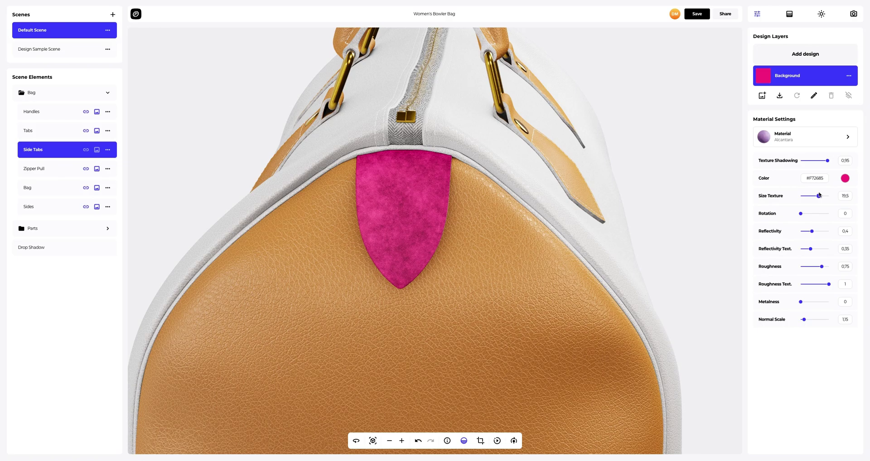
{"action": "scroll", "coordinate": [584, 241], "scroll_direction": "down", "scroll_amount": 5}
{"action": "left_click_drag", "start_coordinate": [580, 235], "coordinate": [371, 223]}
{"action": "scroll", "coordinate": [417, 277], "scroll_direction": "up", "scroll_amount": 4}
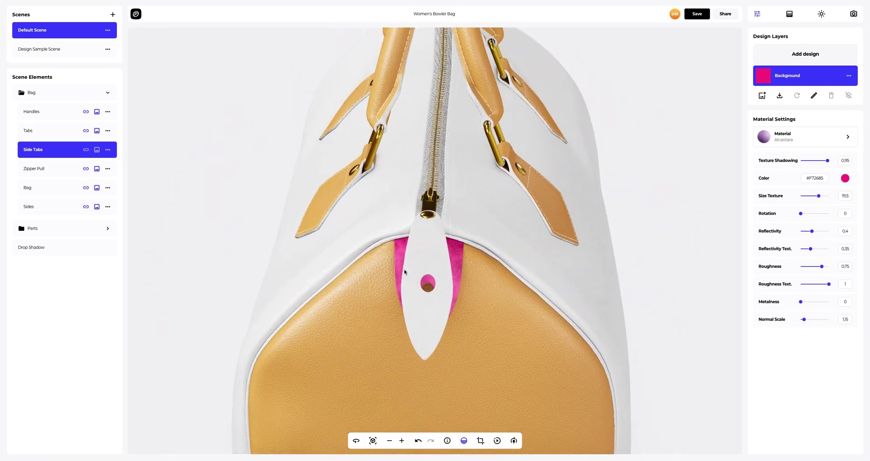
{"action": "left_click_drag", "start_coordinate": [417, 278], "coordinate": [430, 250]}
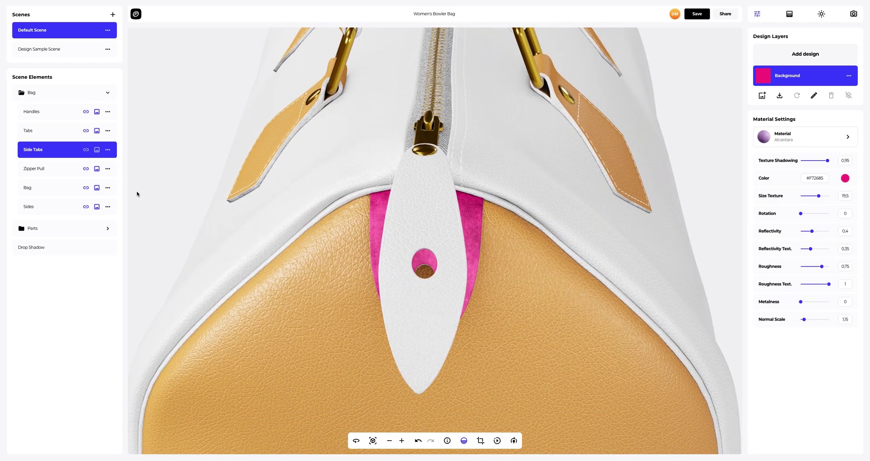
{"action": "left_click", "coordinate": [62, 174]}
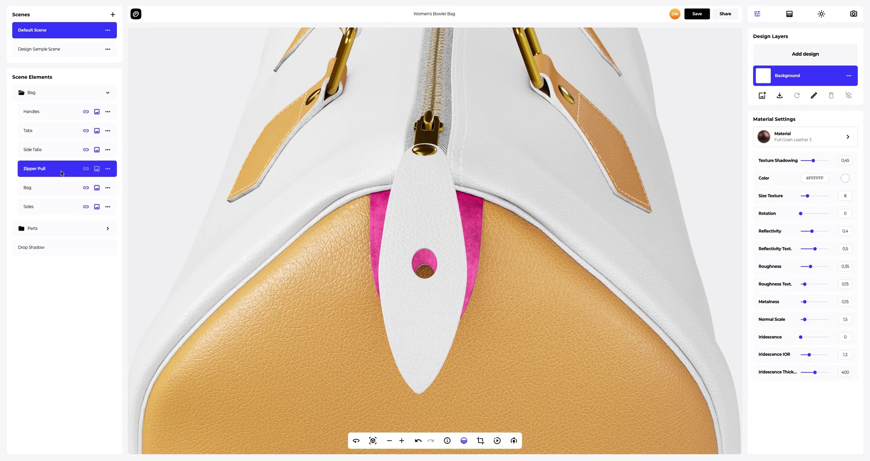
Step: Set the zipper pull's colour to brown hex #A56A3F
{"action": "left_click", "coordinate": [846, 179]}
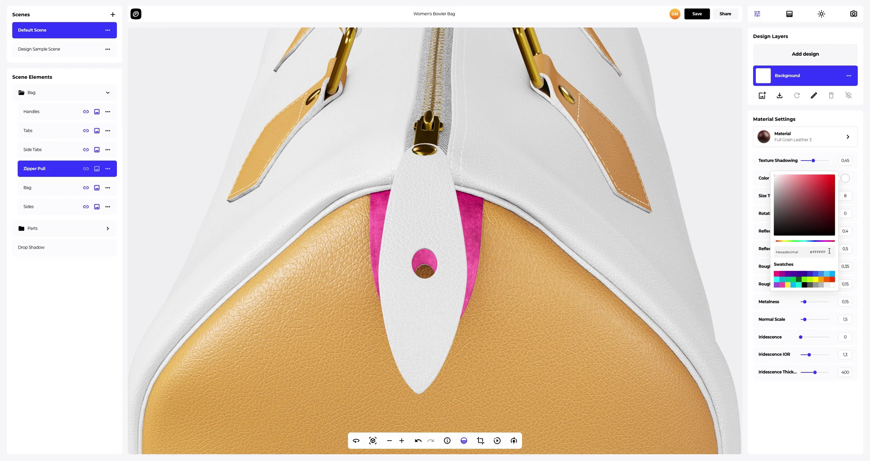
{"action": "double_click", "coordinate": [829, 251]}
{"action": "type", "text": "a56a3f"}
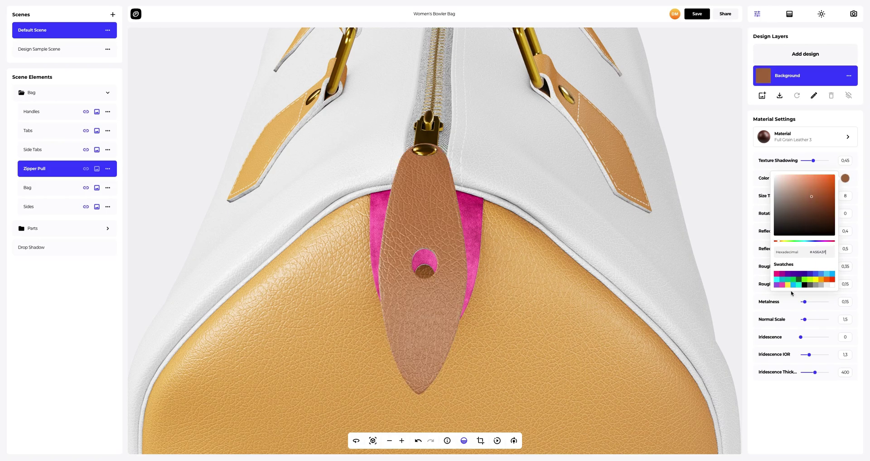
{"action": "left_click", "coordinate": [804, 404]}
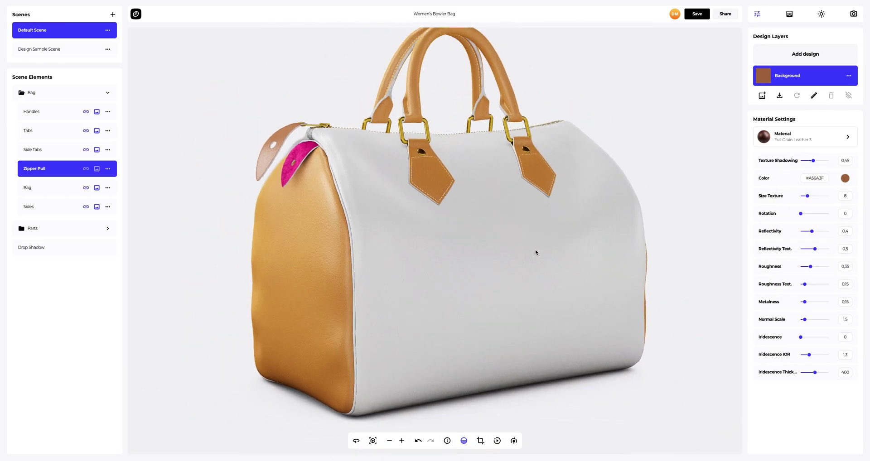
Step: Apply Crocodile Leather material to the bag body
{"action": "left_click", "coordinate": [62, 189]}
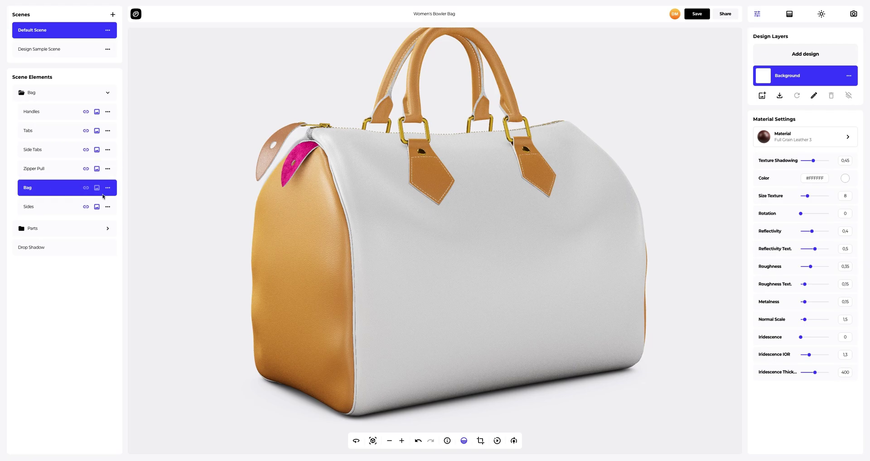
{"action": "left_click", "coordinate": [791, 142]}
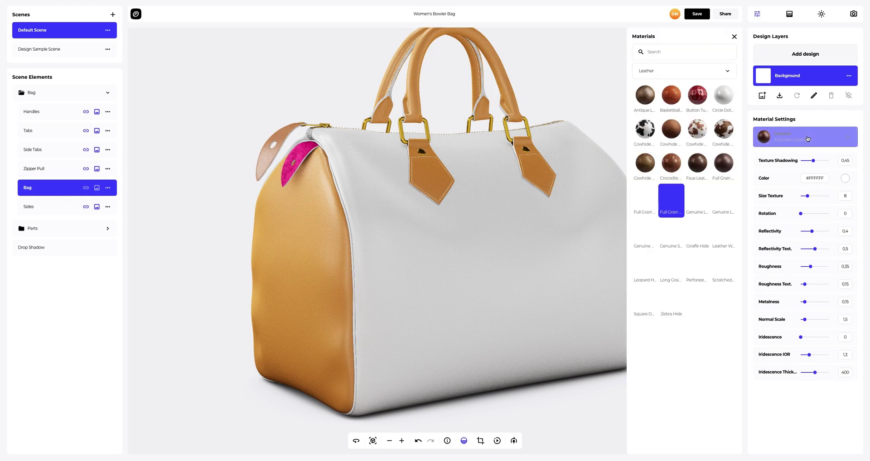
{"action": "left_click", "coordinate": [669, 162]}
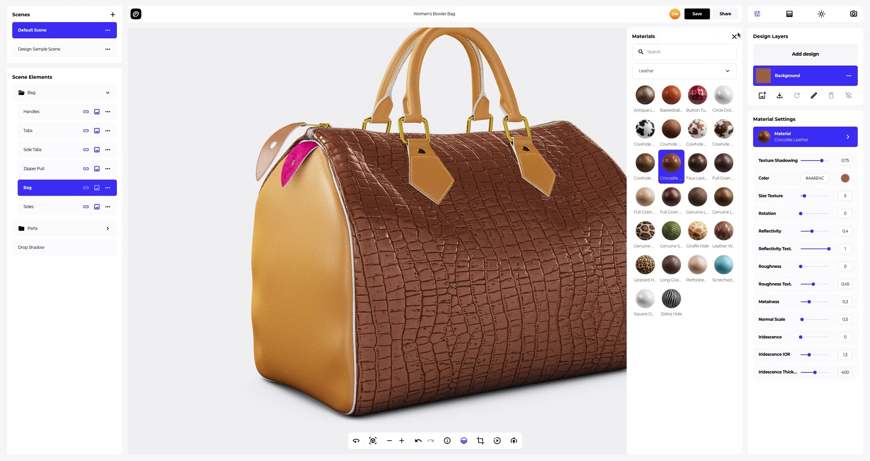
{"action": "left_click", "coordinate": [735, 37]}
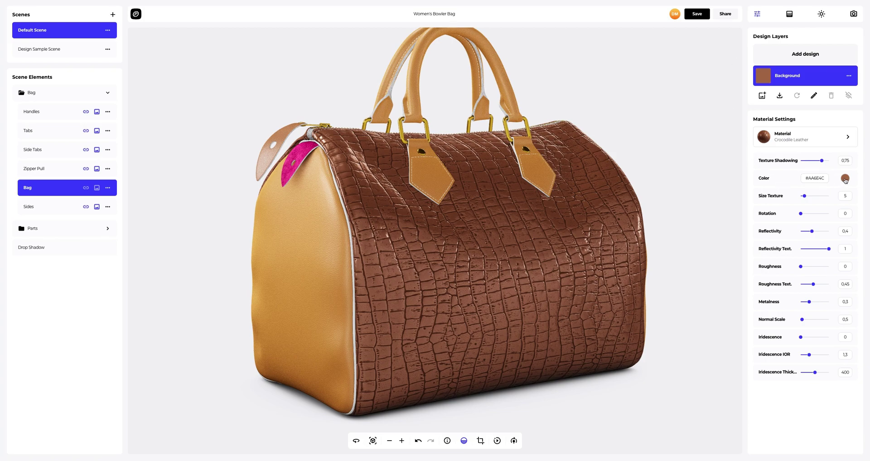
Step: Colour the bag body magenta #F72685 and orbit to view its tan end
{"action": "left_click", "coordinate": [845, 179]}
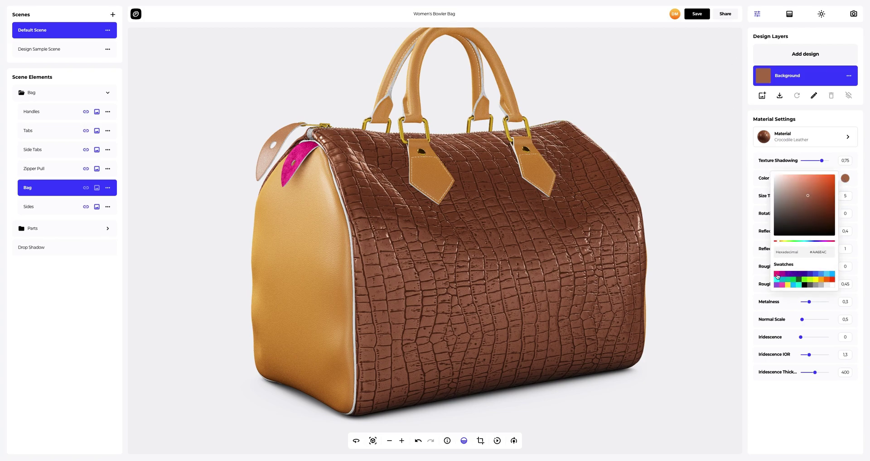
{"action": "left_click", "coordinate": [778, 275]}
{"action": "left_click", "coordinate": [761, 407]}
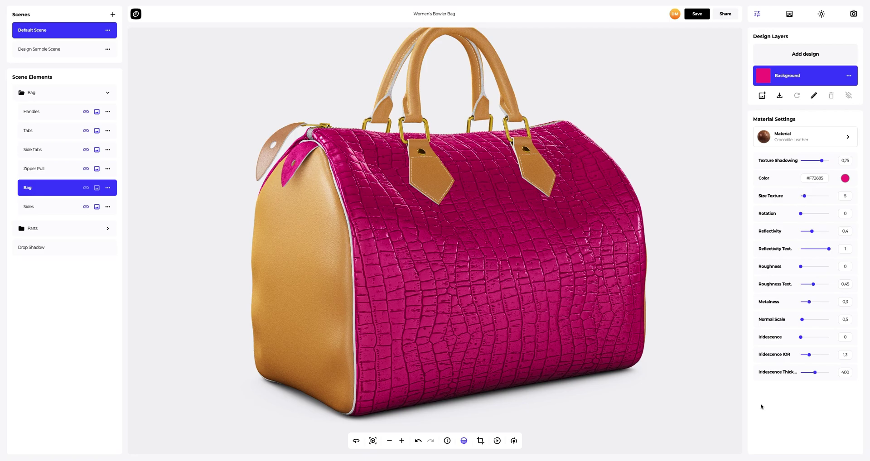
{"action": "left_click_drag", "start_coordinate": [525, 256], "coordinate": [377, 197]}
{"action": "scroll", "coordinate": [376, 198], "scroll_direction": "up", "scroll_amount": 5}
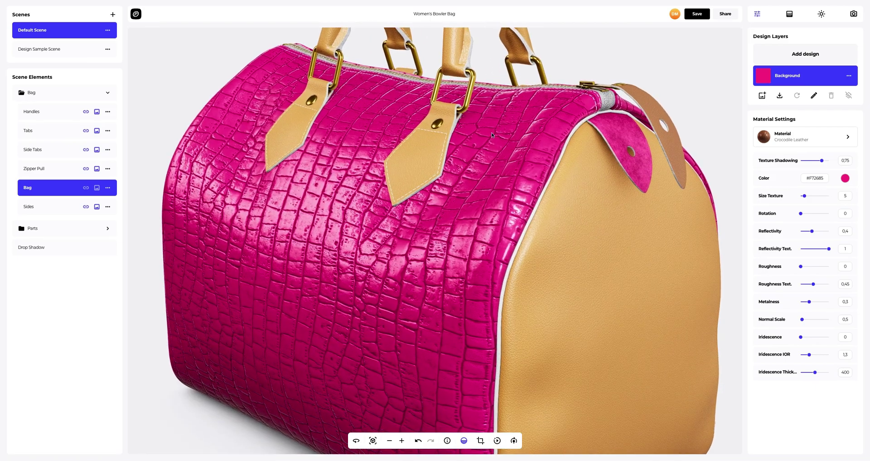
{"action": "scroll", "coordinate": [481, 237], "scroll_direction": "up", "scroll_amount": 3}
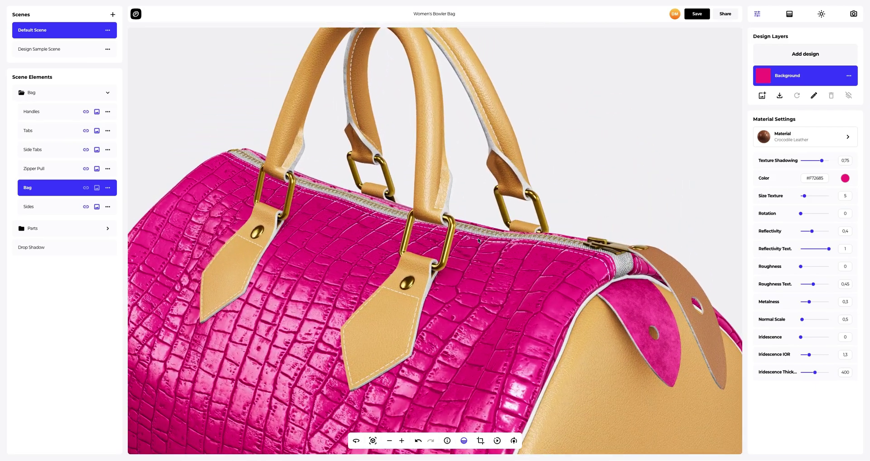
{"action": "left_click", "coordinate": [89, 230]}
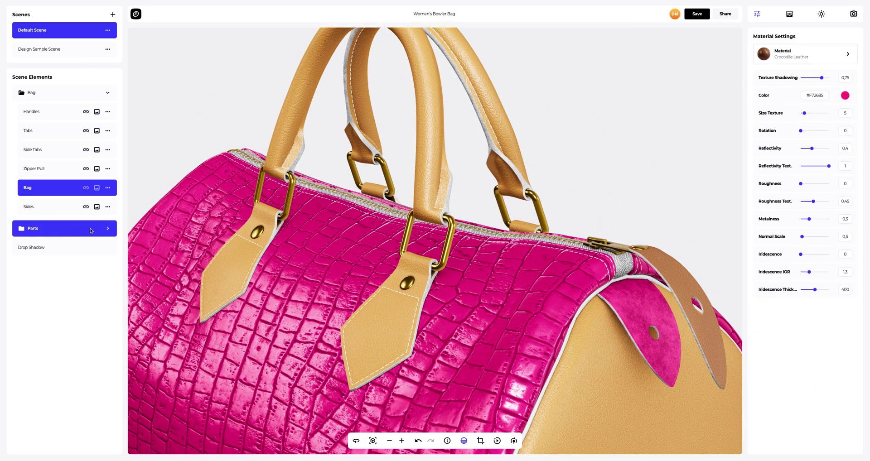
Step: Colour the bag's Edges pink #F72685
{"action": "left_click", "coordinate": [107, 230]}
{"action": "left_click", "coordinate": [61, 248]}
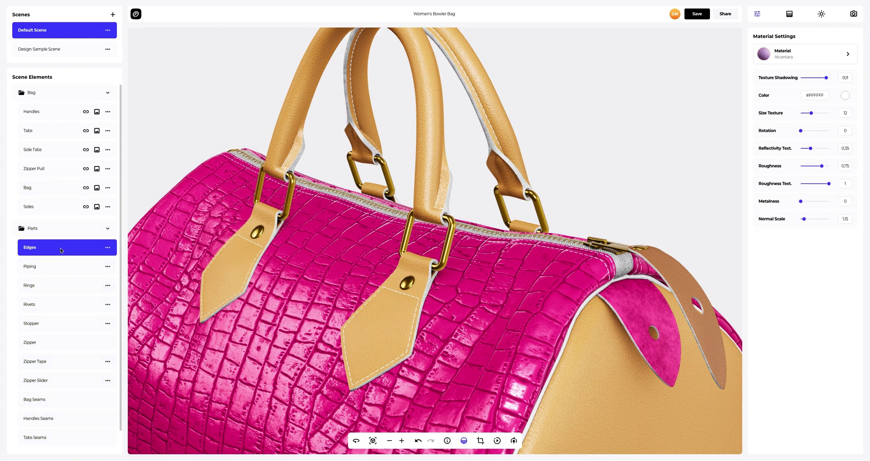
{"action": "left_click", "coordinate": [845, 96]}
{"action": "left_click", "coordinate": [778, 193]}
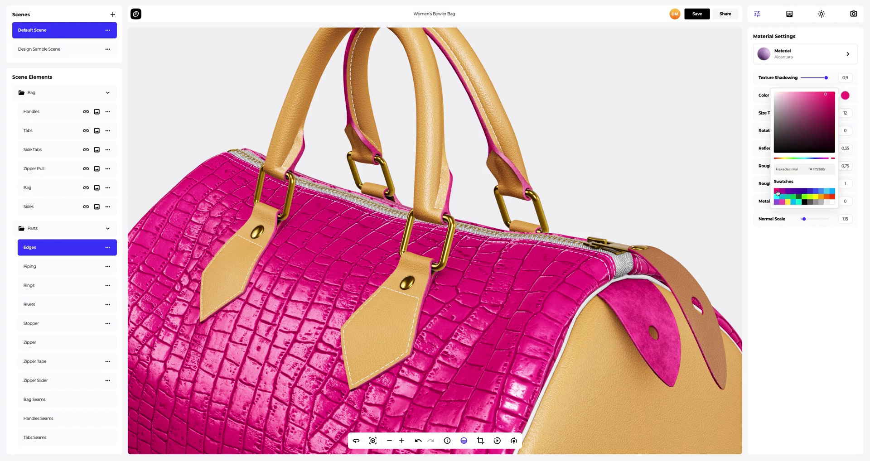
{"action": "left_click", "coordinate": [789, 259]}
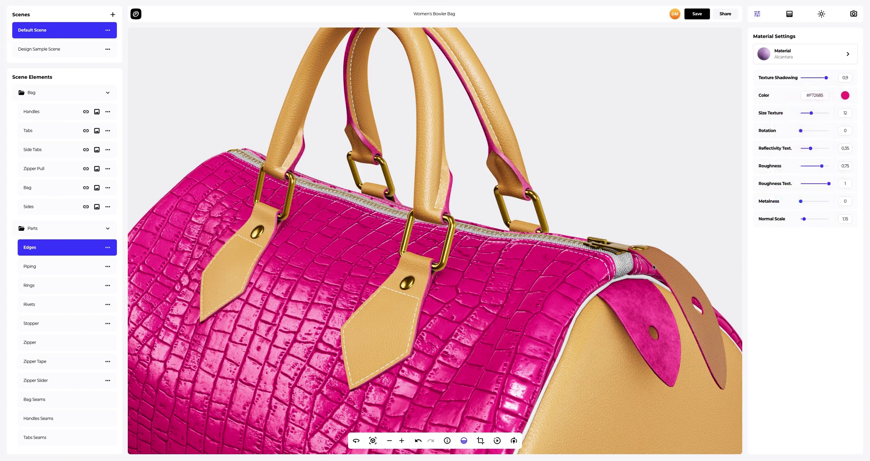
{"action": "left_click_drag", "start_coordinate": [654, 267], "coordinate": [569, 264]}
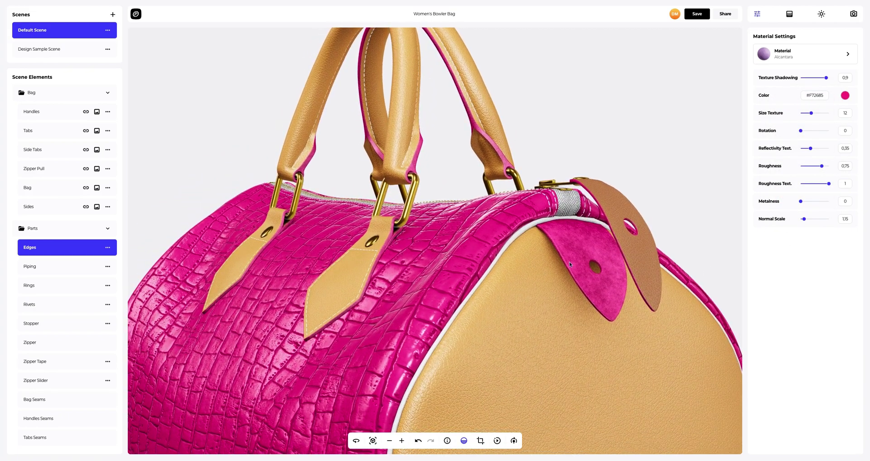
Step: Change the piping colour to black #000000
{"action": "left_click", "coordinate": [77, 269]}
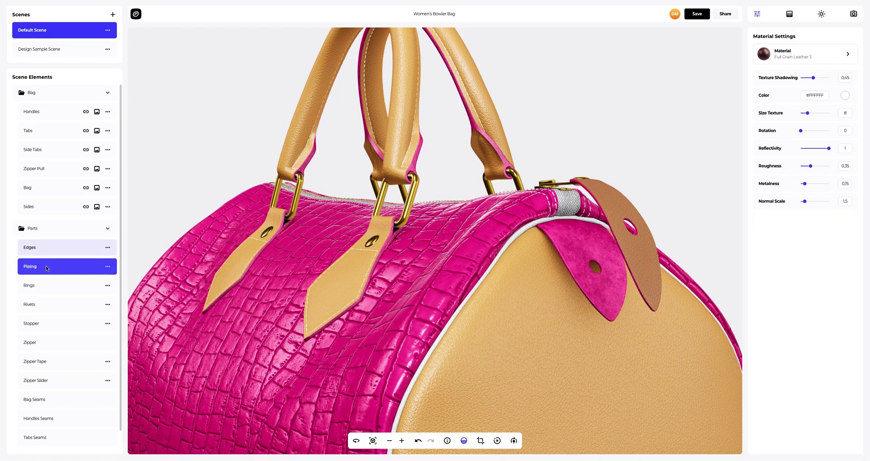
{"action": "left_click", "coordinate": [844, 97]}
{"action": "left_click_drag", "start_coordinate": [791, 121], "coordinate": [776, 161]}
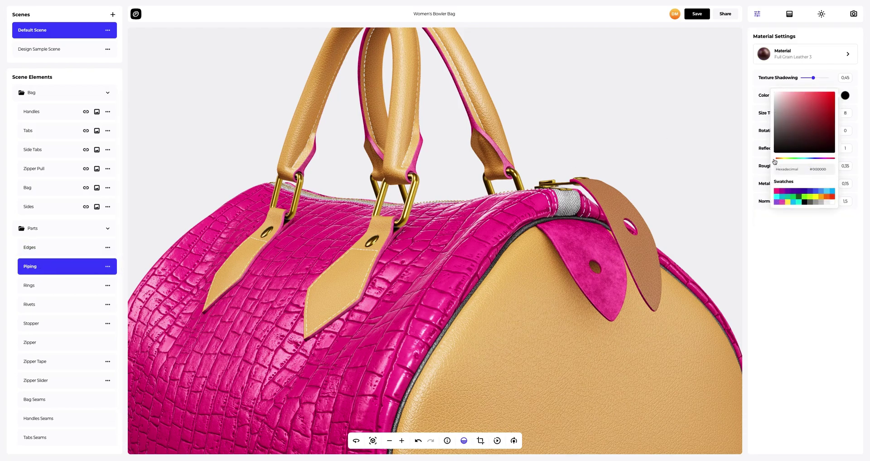
{"action": "left_click", "coordinate": [776, 234]}
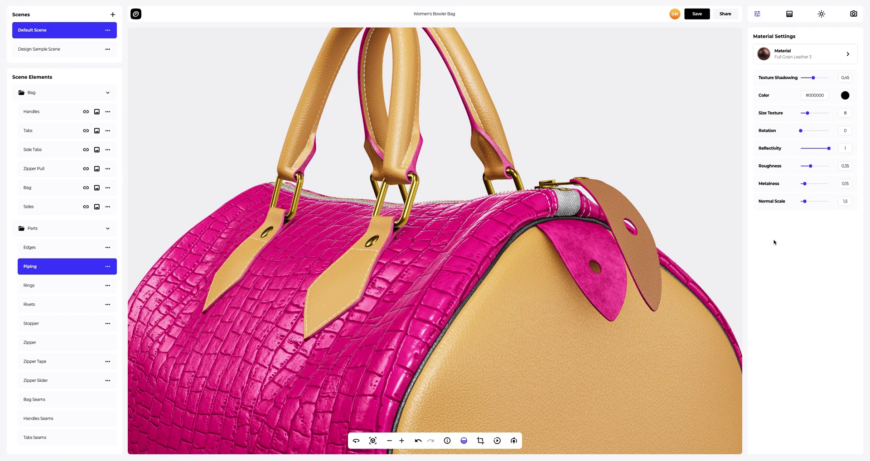
{"action": "left_click", "coordinate": [44, 289]}
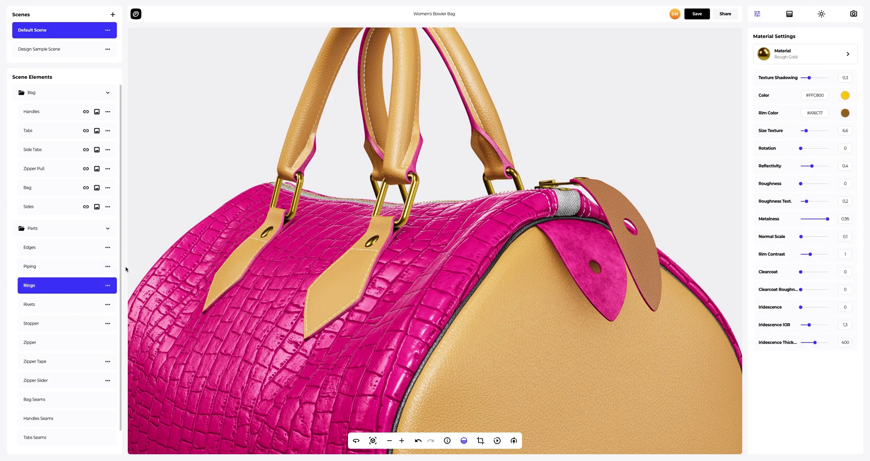
Step: Give the rings colour #A17E57 and rim colour #794E08 for an antique bronze look
{"action": "left_click_drag", "start_coordinate": [405, 234], "coordinate": [497, 210]}
{"action": "left_click", "coordinate": [845, 96]}
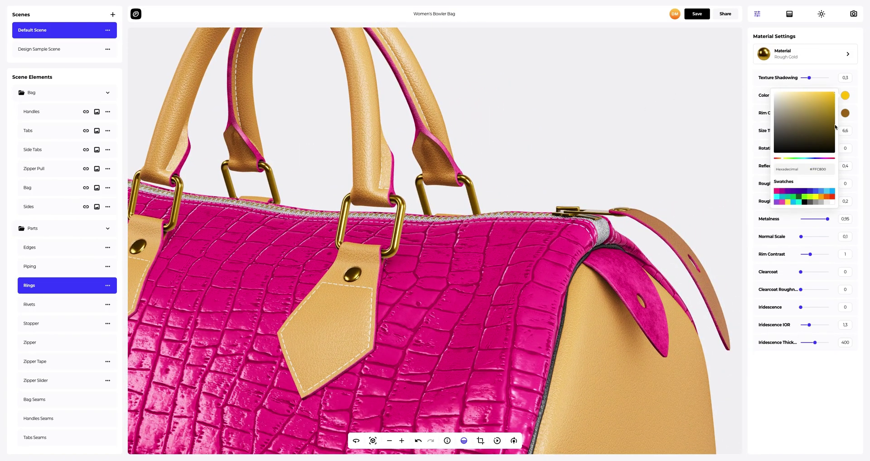
{"action": "double_click", "coordinate": [821, 169]}
{"action": "type", "text": "a17e57"}
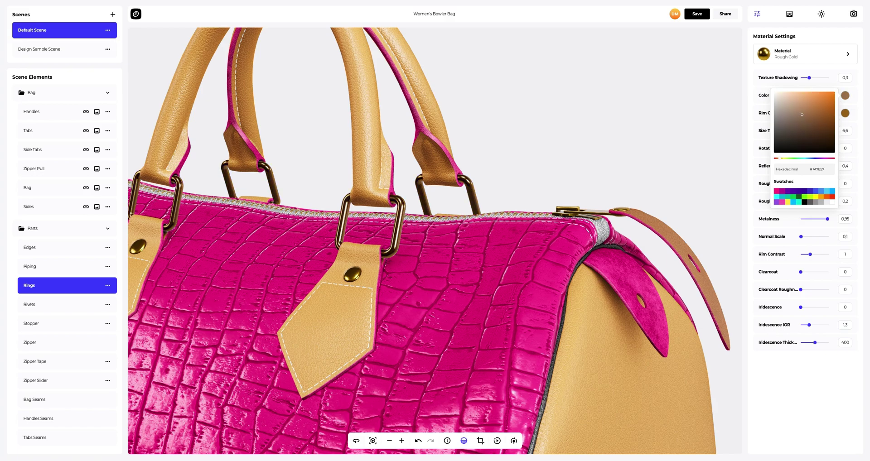
{"action": "left_click", "coordinate": [846, 113]}
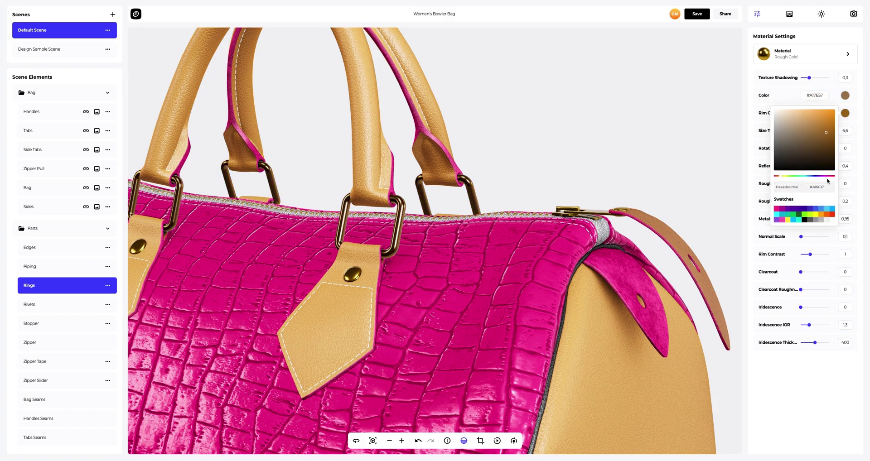
{"action": "double_click", "coordinate": [817, 187]}
{"action": "type", "text": "794e08"}
{"action": "left_click", "coordinate": [791, 384]}
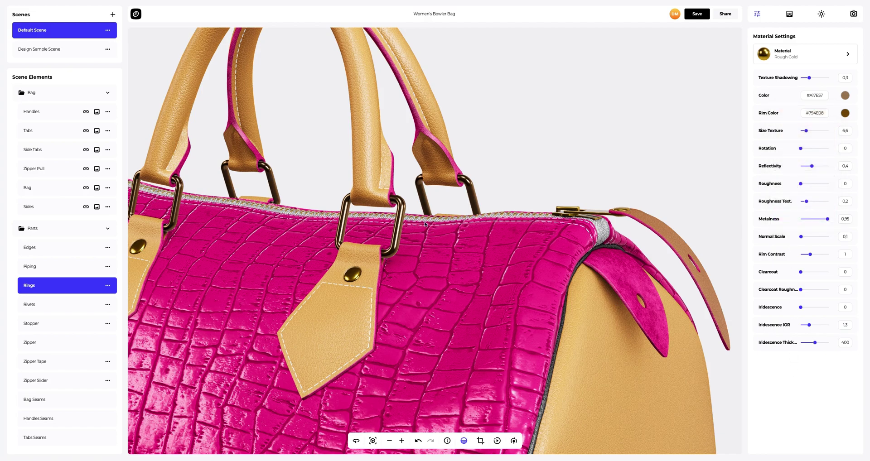
{"action": "left_click_drag", "start_coordinate": [390, 226], "coordinate": [421, 224]}
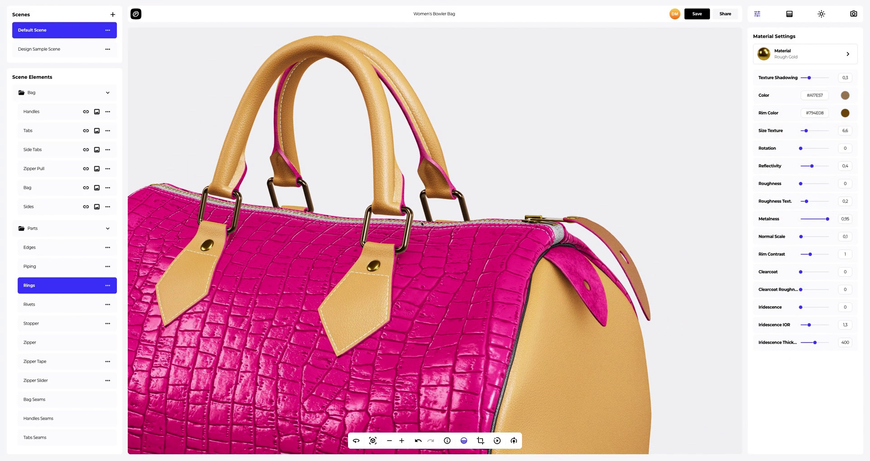
Step: Copy the rings' bronze material and paste it onto the Rivets
{"action": "left_click", "coordinate": [111, 289]}
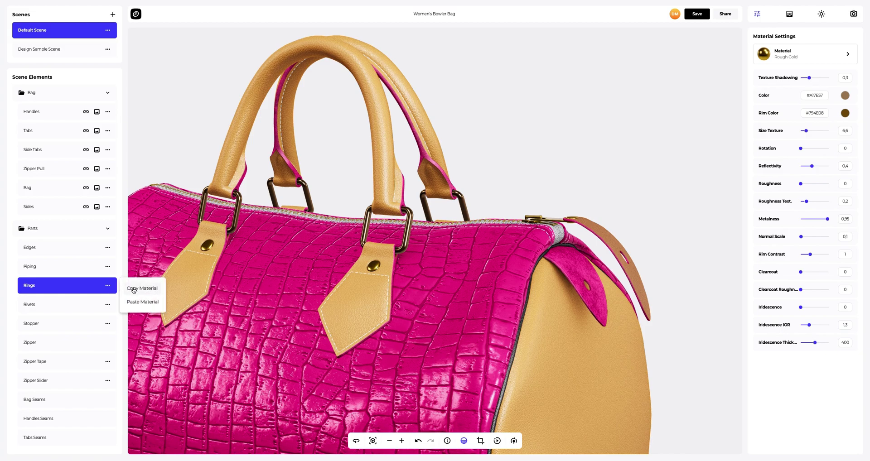
{"action": "left_click", "coordinate": [129, 288]}
{"action": "left_click", "coordinate": [99, 305]}
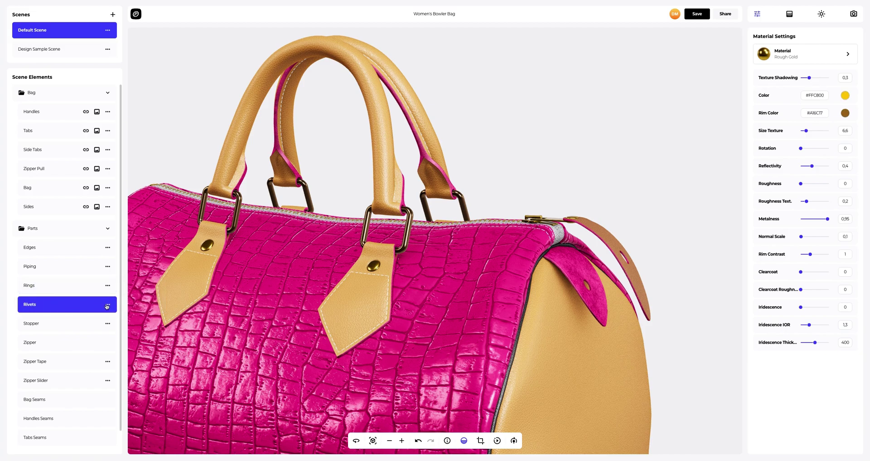
{"action": "left_click", "coordinate": [107, 306]}
{"action": "left_click", "coordinate": [140, 322]}
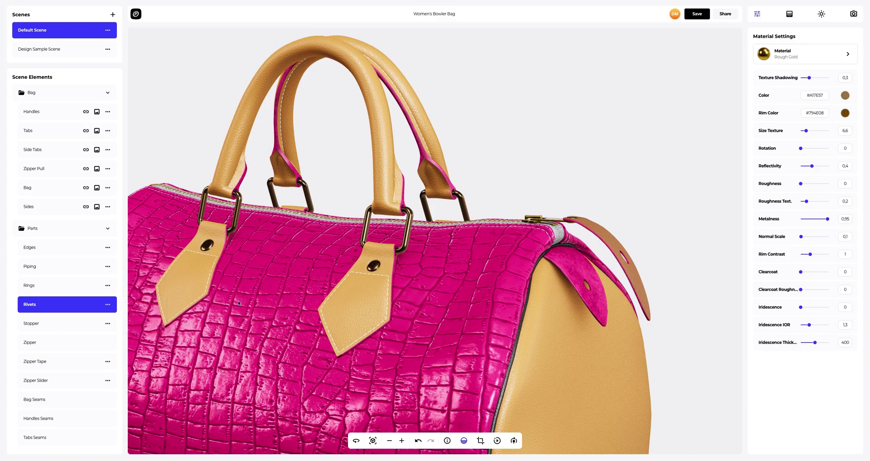
{"action": "left_click_drag", "start_coordinate": [274, 306], "coordinate": [468, 279]}
Step: Paste the same bronze material onto the Stopper and the Zipper Slider
{"action": "left_click", "coordinate": [70, 321]}
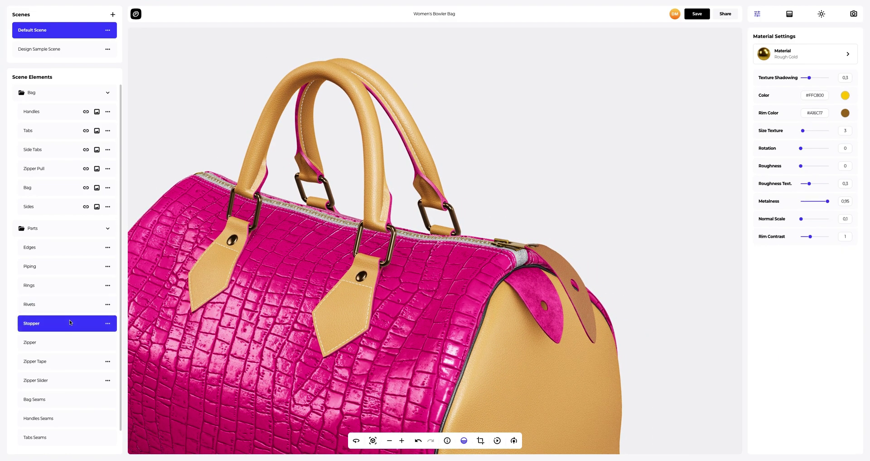
{"action": "scroll", "coordinate": [577, 235], "scroll_direction": "up", "scroll_amount": 5}
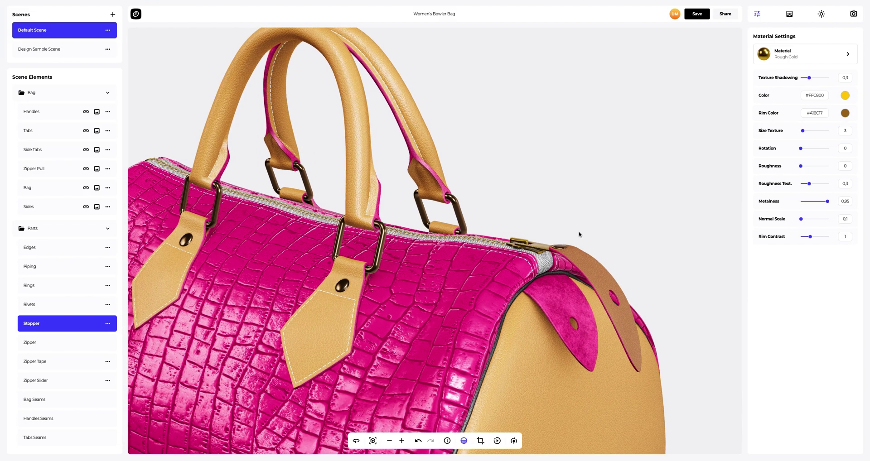
{"action": "left_click", "coordinate": [107, 324]}
{"action": "left_click", "coordinate": [135, 341]}
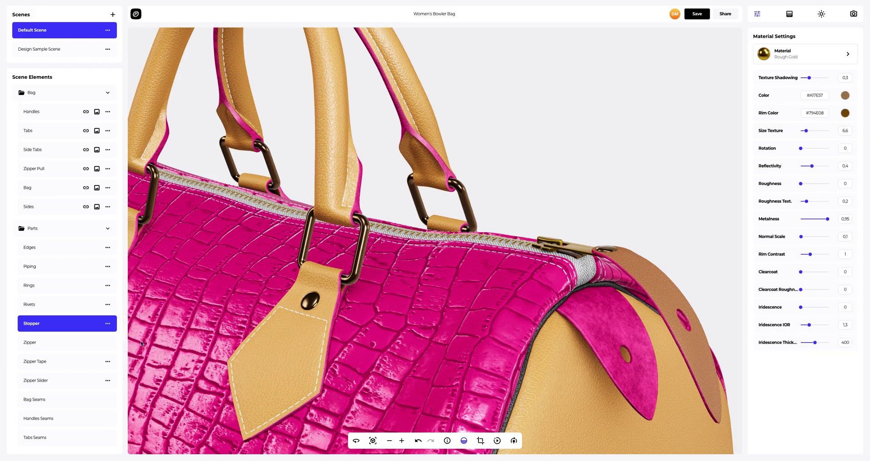
{"action": "left_click_drag", "start_coordinate": [462, 285], "coordinate": [427, 301]}
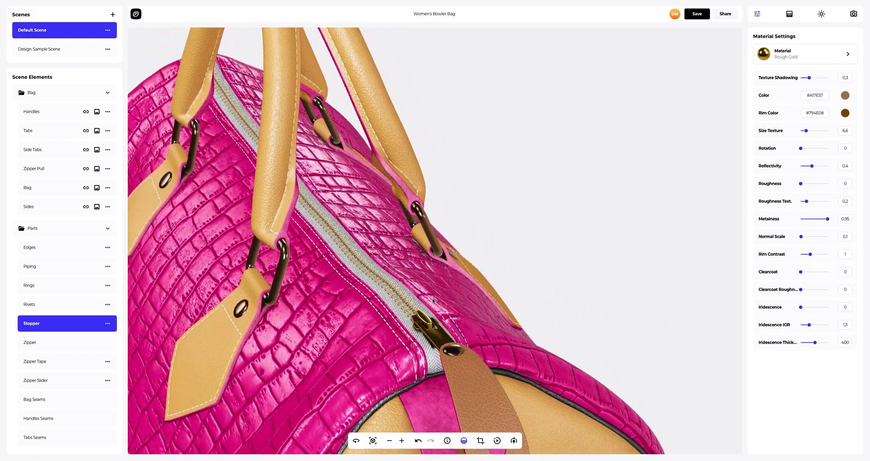
{"action": "left_click", "coordinate": [41, 380]}
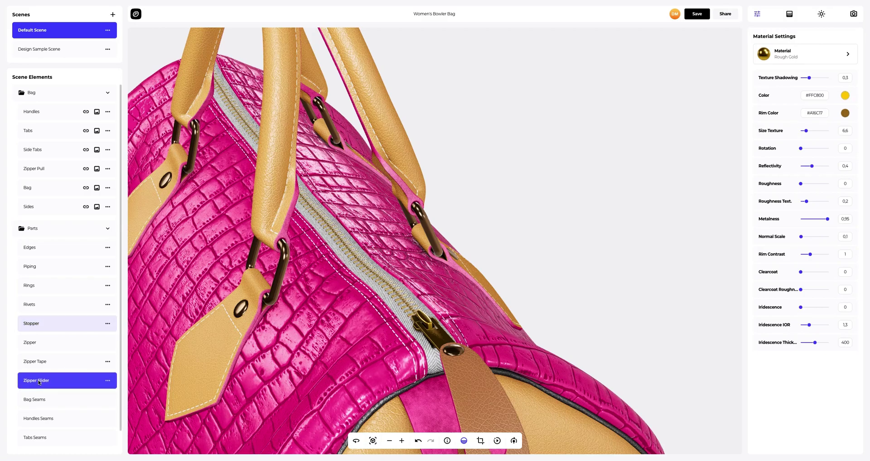
{"action": "left_click", "coordinate": [108, 380]}
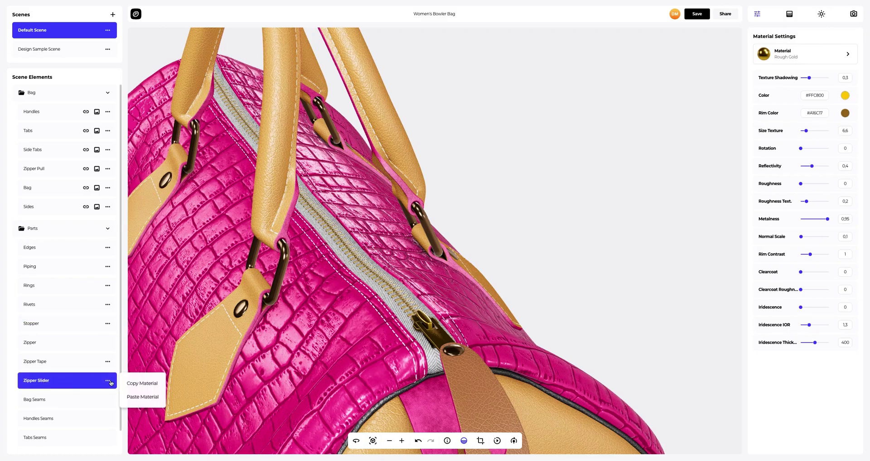
{"action": "left_click", "coordinate": [144, 398]}
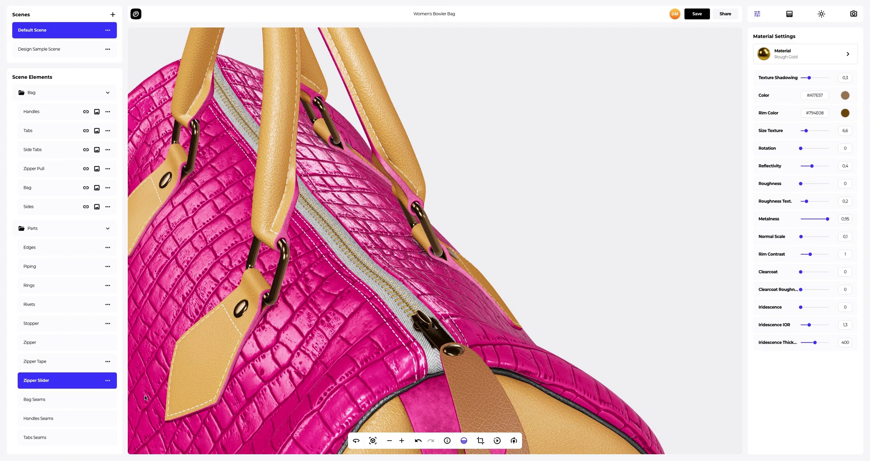
Step: Tint the Zipper Tape's Herringbone Tweed material to warm tan #DA9B6E
{"action": "left_click", "coordinate": [36, 341]}
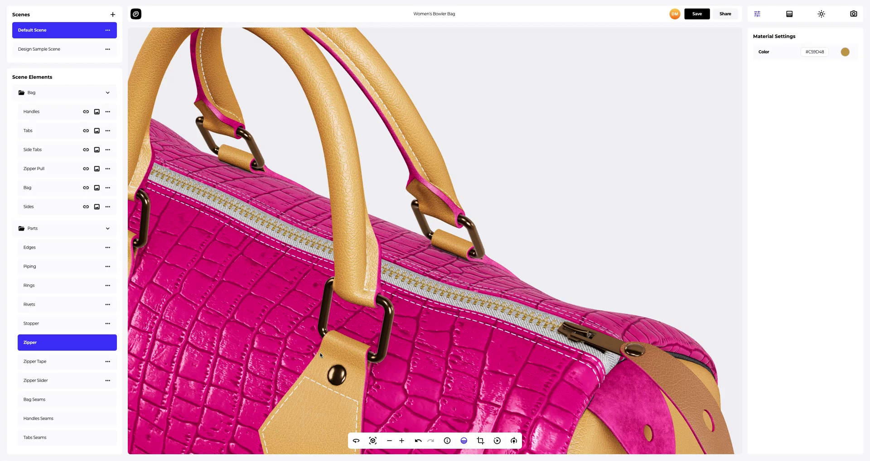
{"action": "left_click", "coordinate": [35, 362]}
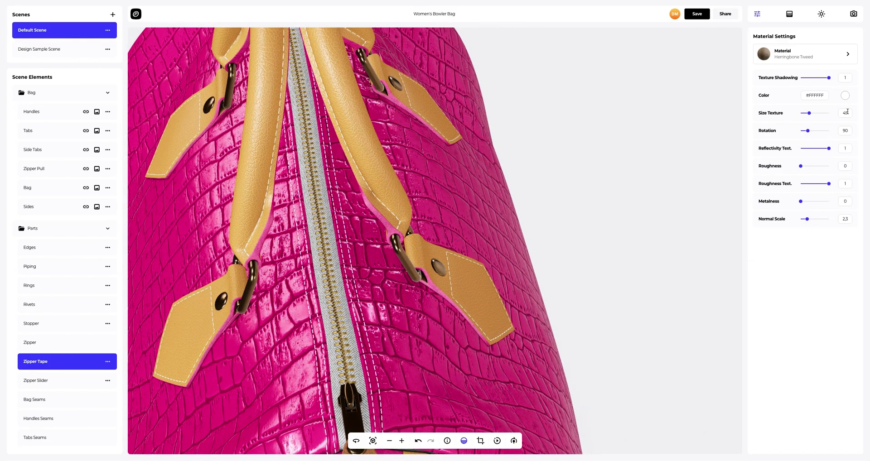
{"action": "left_click", "coordinate": [846, 96]}
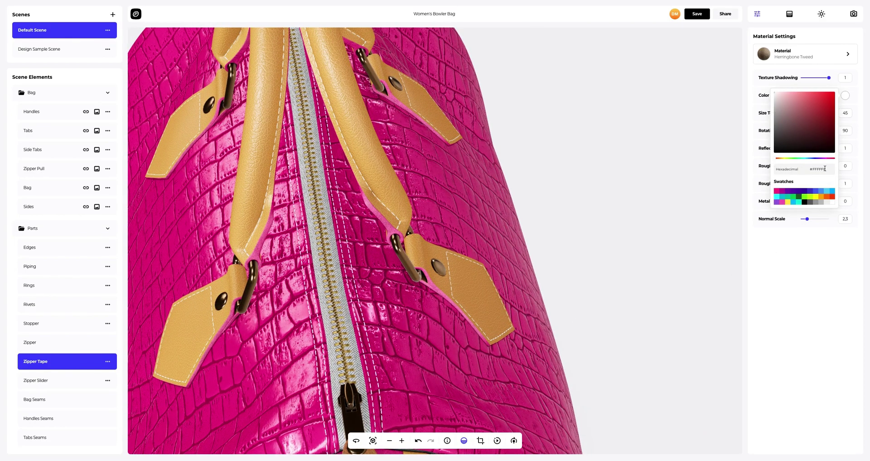
{"action": "triple_click", "coordinate": [825, 169]}
{"action": "type", "text": "#da9b6e"}
{"action": "scroll", "coordinate": [473, 213], "scroll_direction": "down", "scroll_amount": 5}
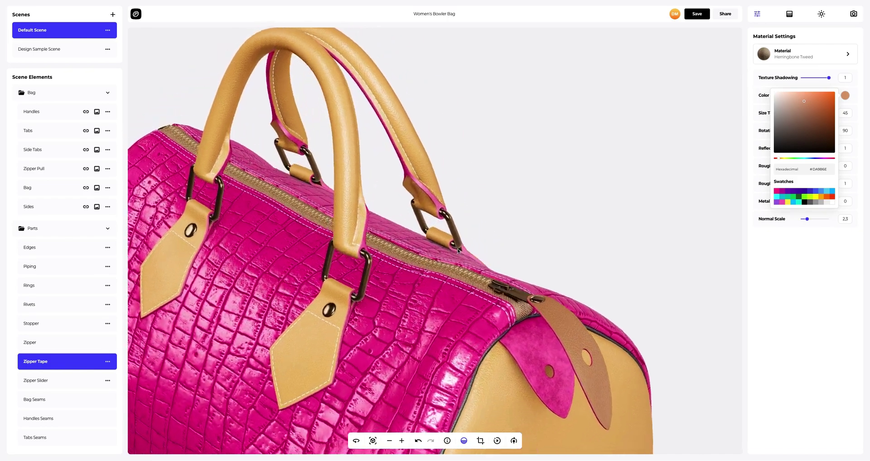
{"action": "left_click", "coordinate": [458, 250]}
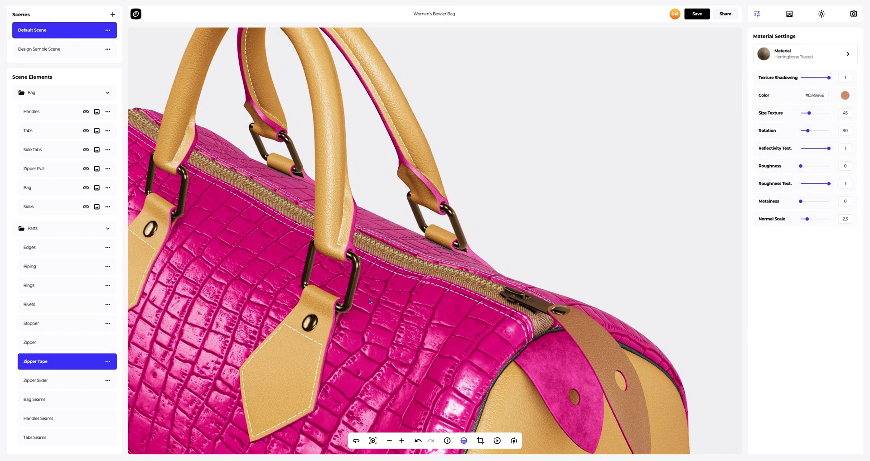
{"action": "left_click", "coordinate": [101, 400]}
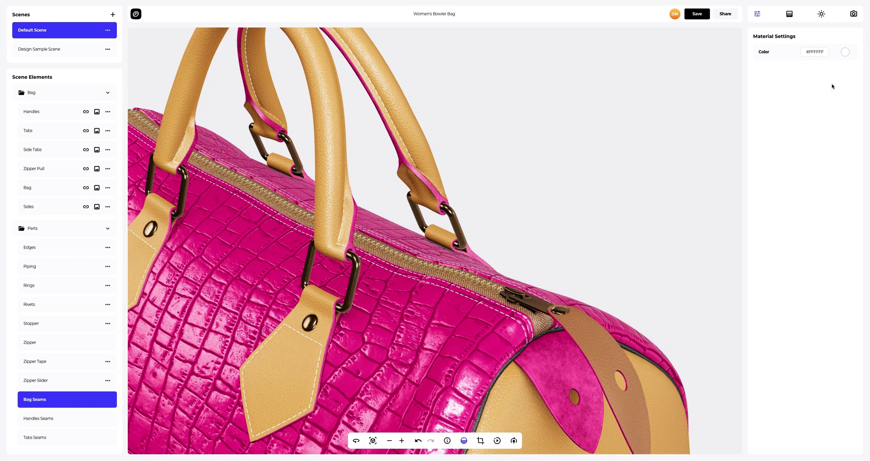
Step: Color the Bag Seams dark brown #5A351A
{"action": "left_click", "coordinate": [845, 54]}
{"action": "double_click", "coordinate": [834, 124]}
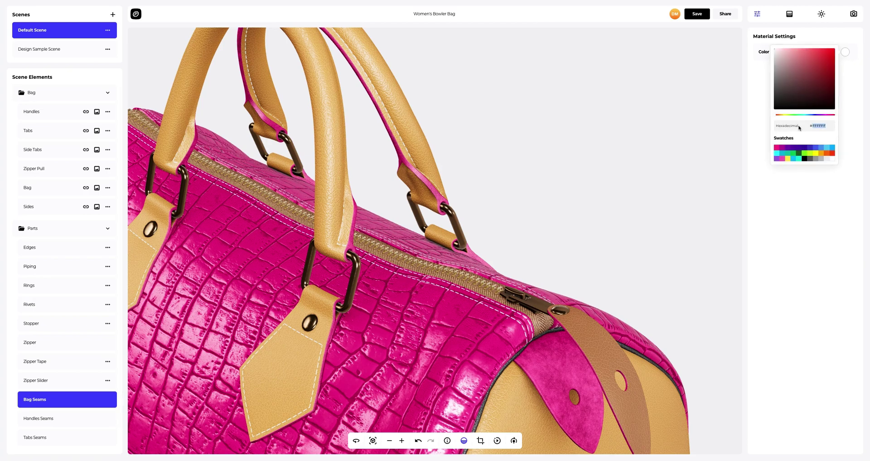
{"action": "type", "text": "5a351a"}
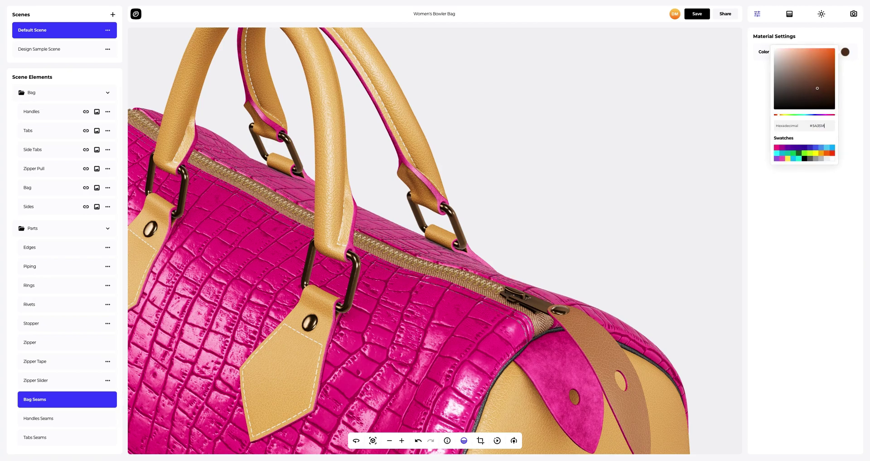
{"action": "left_click", "coordinate": [551, 258]}
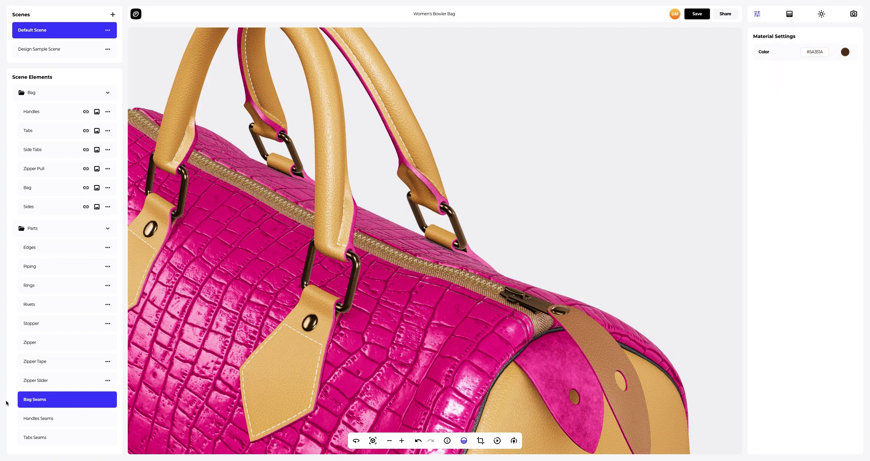
Step: Apply the same dark brown #5A351A to the Handles Seams and Tabs Seams
{"action": "left_click", "coordinate": [37, 419]}
{"action": "left_click", "coordinate": [845, 52]}
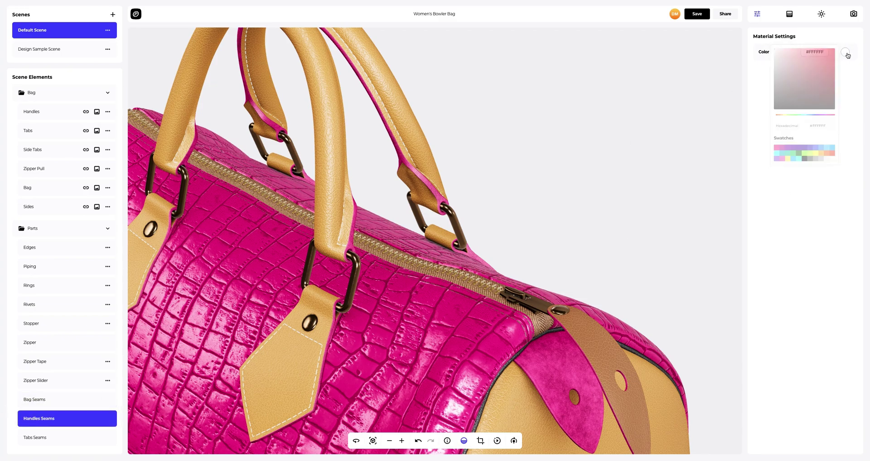
{"action": "key", "text": "ctrl+a"}
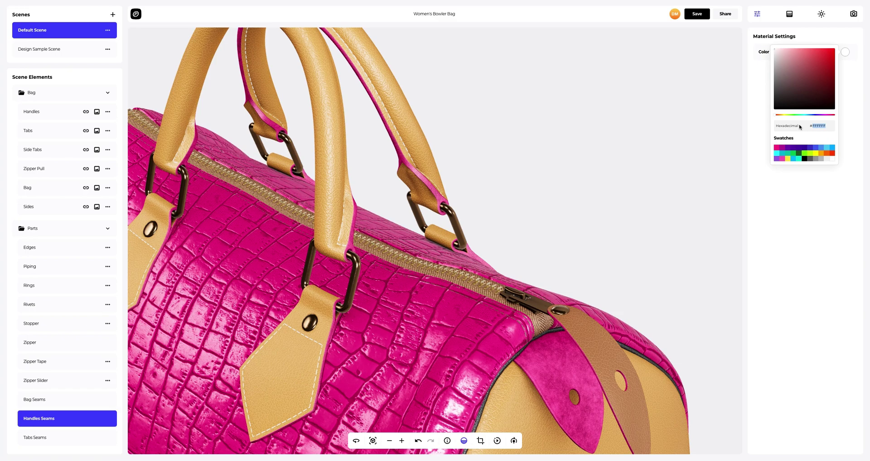
{"action": "type", "text": "5A351A"}
{"action": "left_click", "coordinate": [812, 202]}
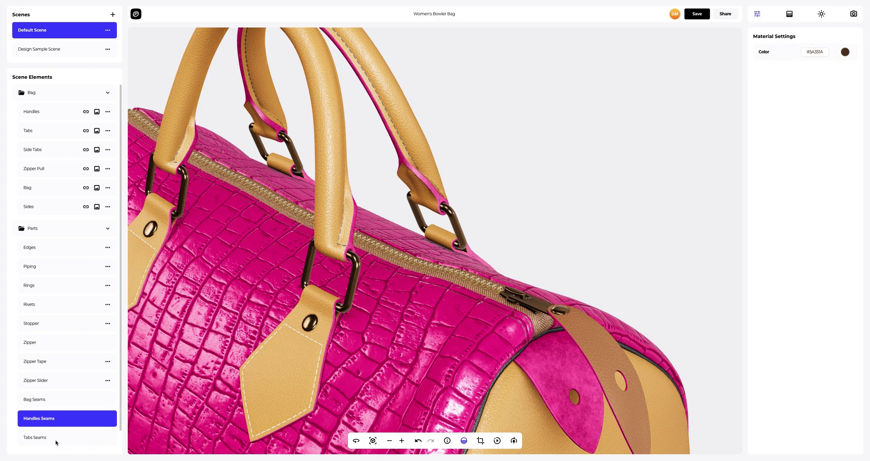
{"action": "left_click", "coordinate": [57, 442]}
{"action": "left_click", "coordinate": [846, 53]}
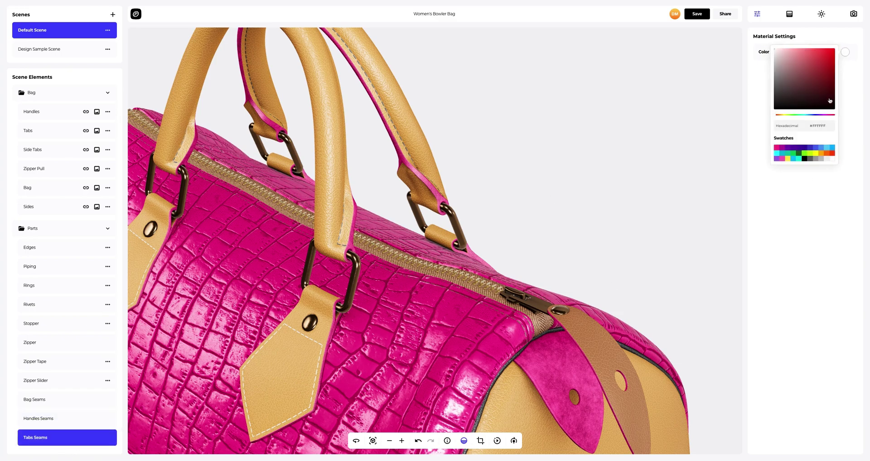
{"action": "left_click_drag", "start_coordinate": [830, 126], "coordinate": [803, 128]}
{"action": "type", "text": "5A351A"}
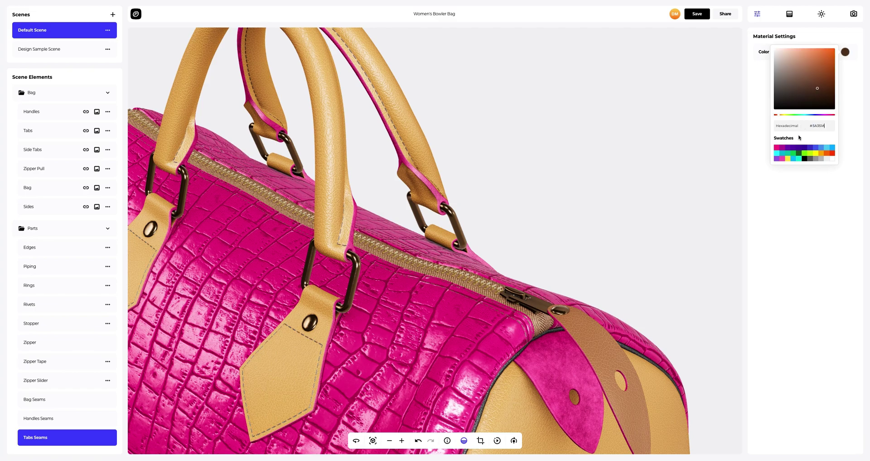
{"action": "left_click", "coordinate": [755, 295]}
{"action": "scroll", "coordinate": [559, 266], "scroll_direction": "down", "scroll_amount": 5}
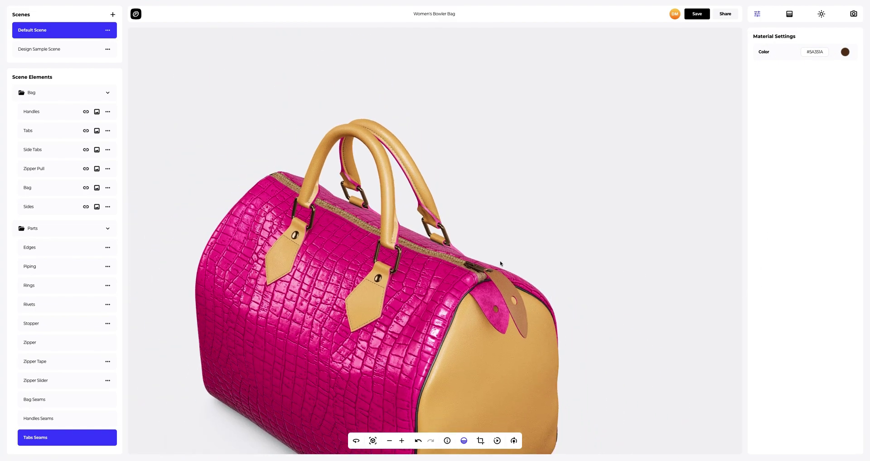
Step: Reset the camera to the front view, collapse the Parts group and select the Bag body
{"action": "left_click_drag", "start_coordinate": [460, 330], "coordinate": [399, 260]}
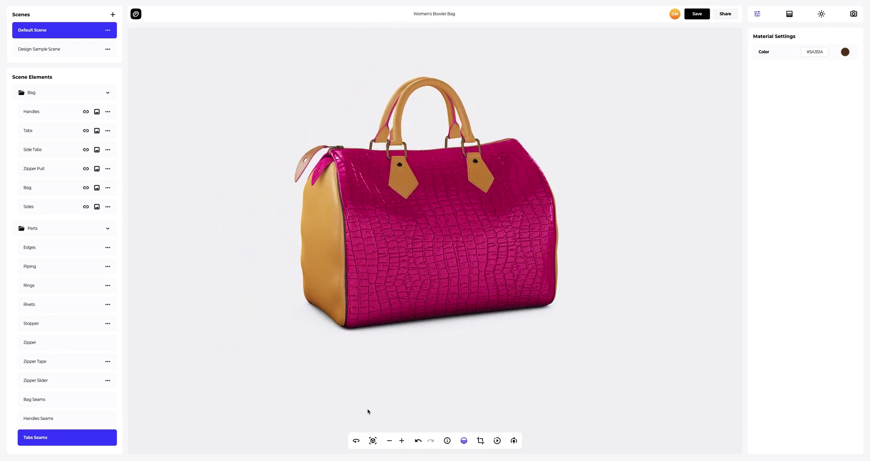
{"action": "left_click", "coordinate": [373, 441]}
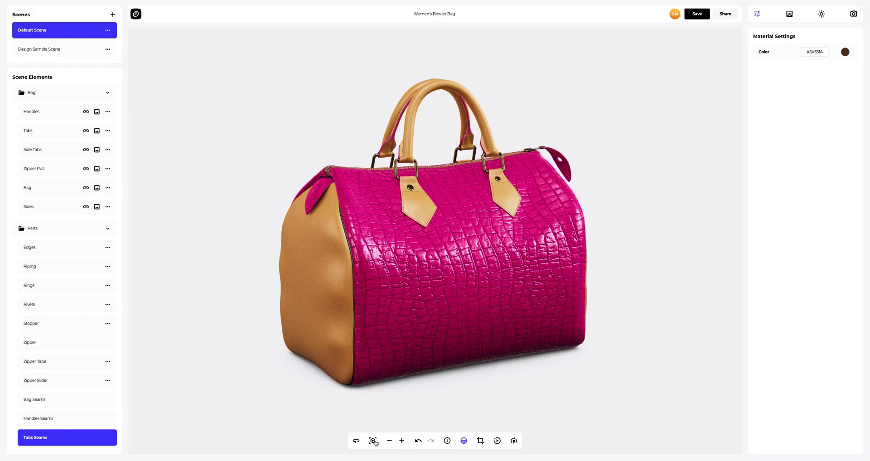
{"action": "left_click", "coordinate": [108, 230]}
{"action": "left_click", "coordinate": [29, 191]}
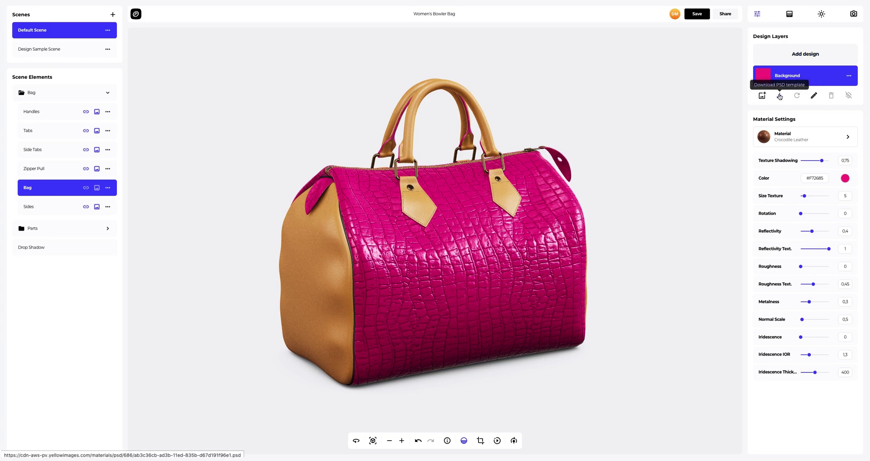
{"action": "left_click", "coordinate": [804, 55]}
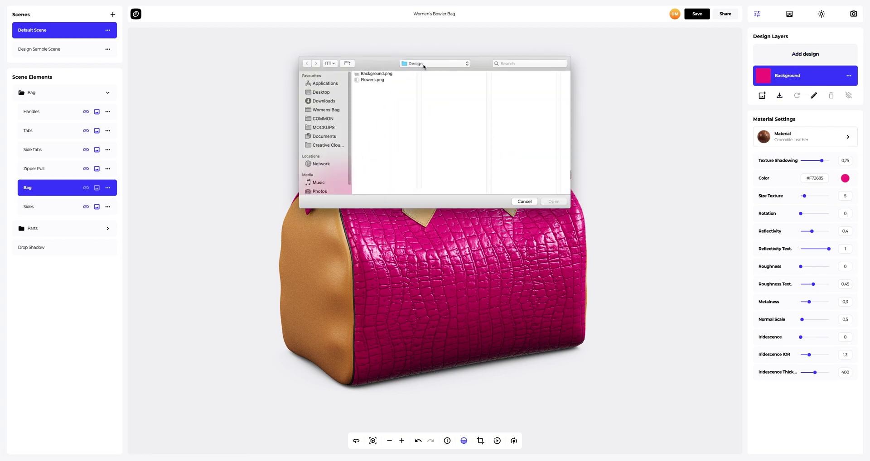
Step: Load Flowers.png as the bag body's design image
{"action": "left_click", "coordinate": [373, 81]}
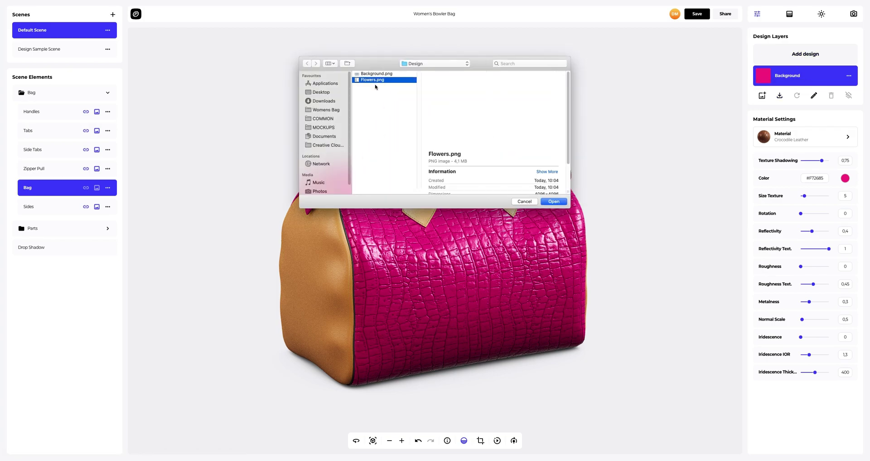
{"action": "left_click", "coordinate": [554, 202]}
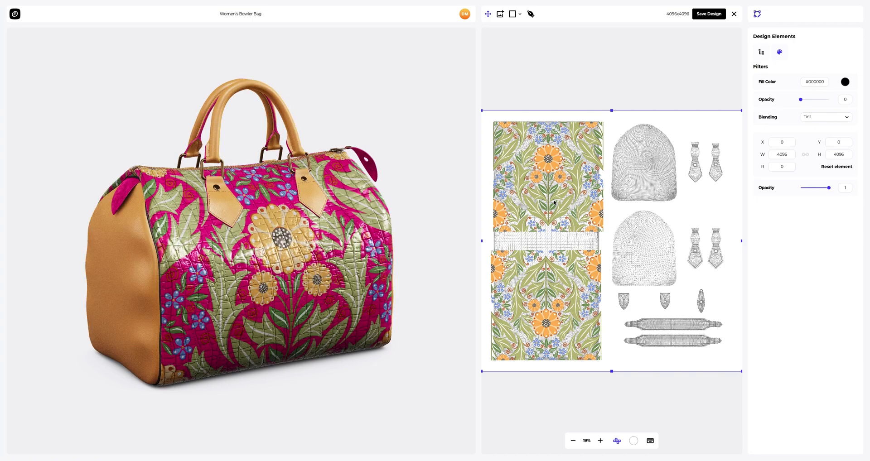
{"action": "left_click_drag", "start_coordinate": [389, 206], "coordinate": [325, 207]}
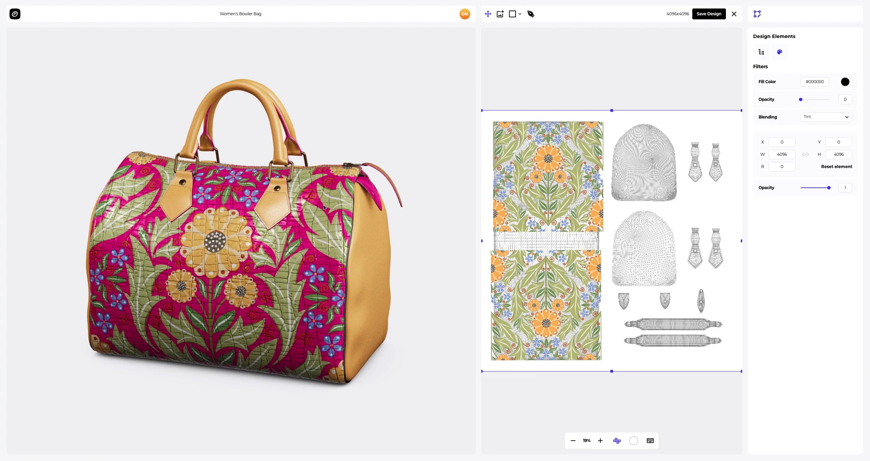
{"action": "left_click_drag", "start_coordinate": [529, 198], "coordinate": [529, 198]}
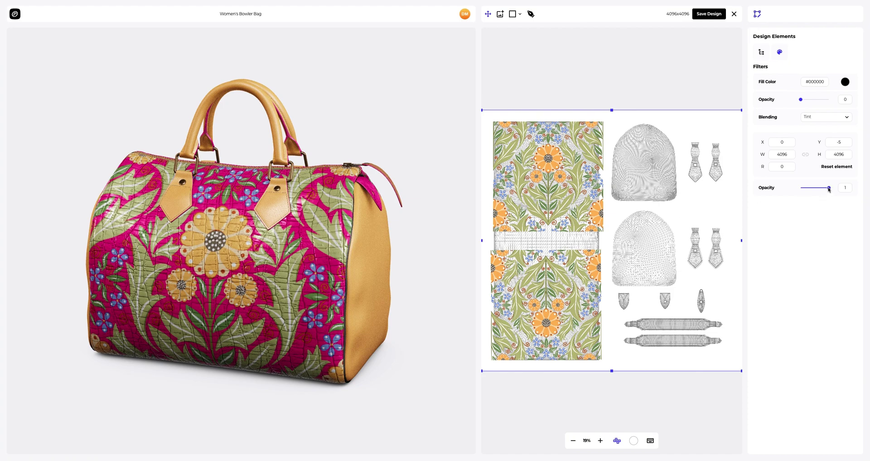
Step: Set the floral design's opacity to 1 and Y offset to 0, then save the design
{"action": "left_click_drag", "start_coordinate": [829, 189], "coordinate": [810, 189]}
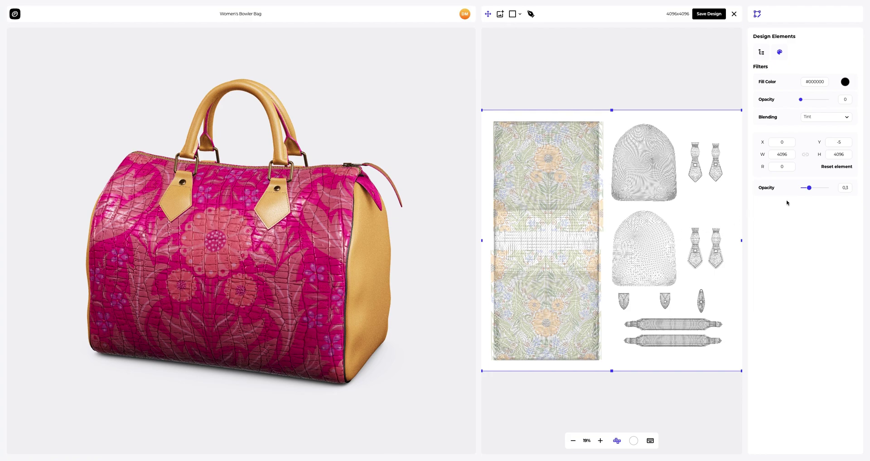
{"action": "left_click", "coordinate": [832, 190]}
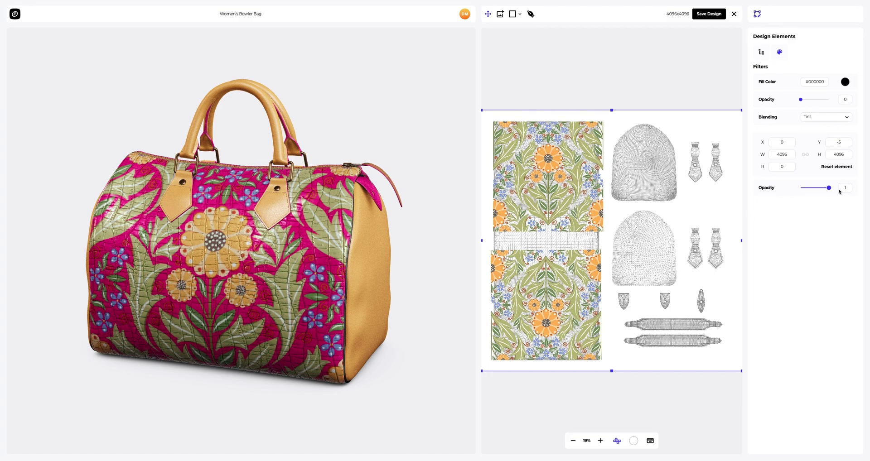
{"action": "double_click", "coordinate": [835, 142]}
{"action": "type", "text": "0"}
{"action": "key", "text": "Return"}
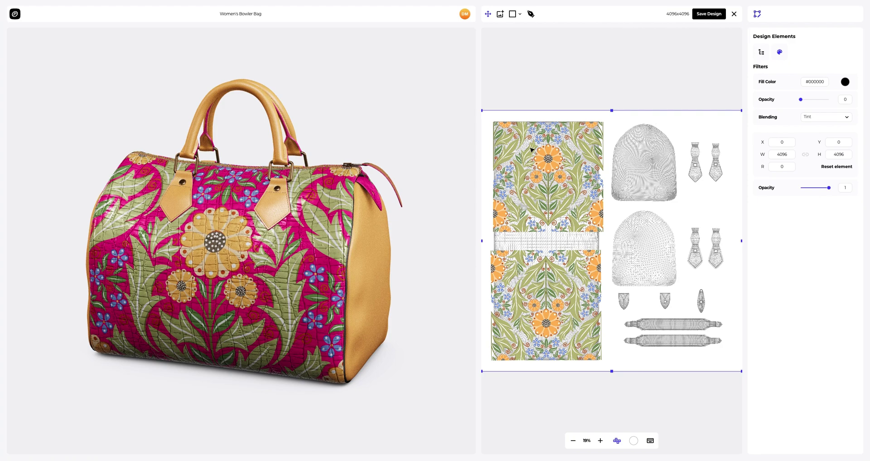
{"action": "left_click_drag", "start_coordinate": [345, 195], "coordinate": [247, 200]}
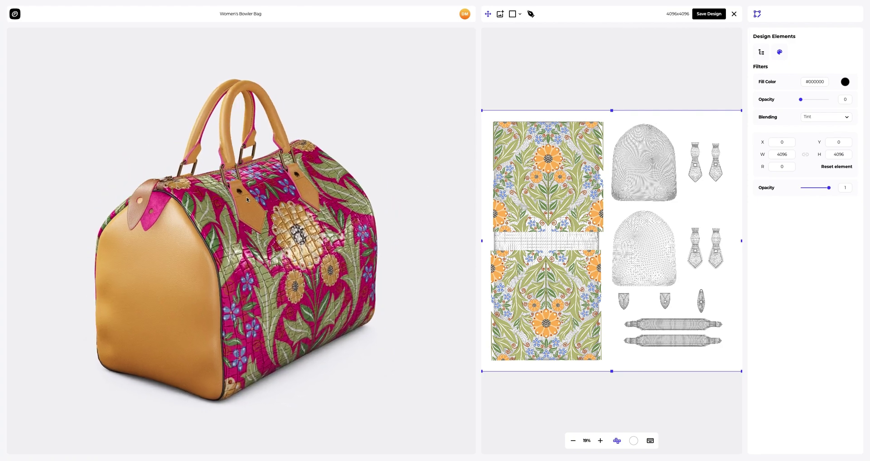
{"action": "left_click", "coordinate": [710, 14]}
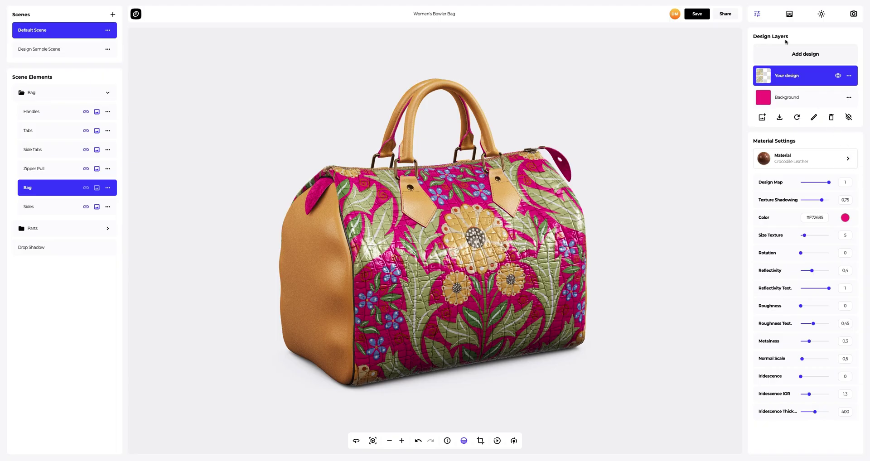
Step: Try a purple solid background, then a radial gradient with light-blue Color A #00B0FF
{"action": "left_click", "coordinate": [790, 13]}
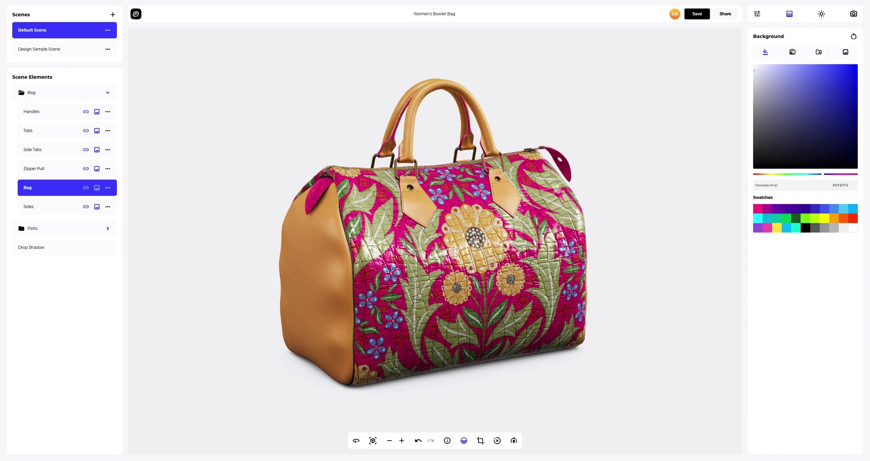
{"action": "mouse_move", "coordinate": [801, 95]}
{"action": "left_mouse_down"}
{"action": "mouse_move", "coordinate": [797, 86]}
{"action": "mouse_move", "coordinate": [785, 101]}
{"action": "mouse_move", "coordinate": [808, 104]}
{"action": "left_mouse_up"}
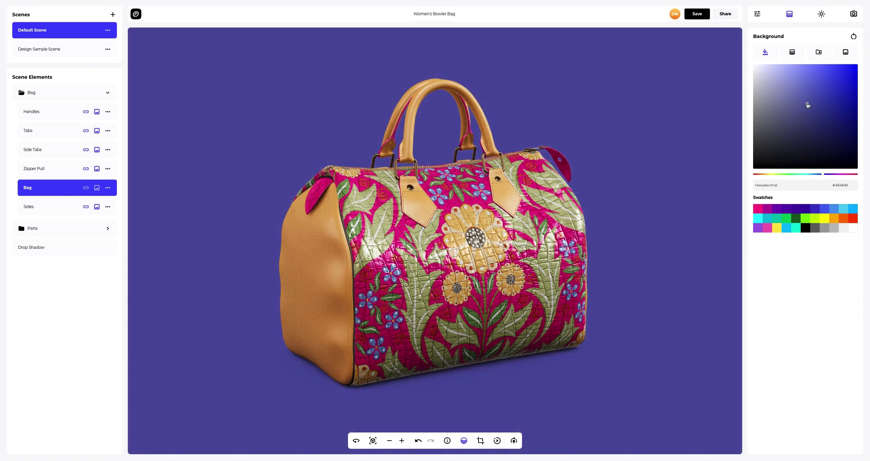
{"action": "left_click", "coordinate": [796, 58]}
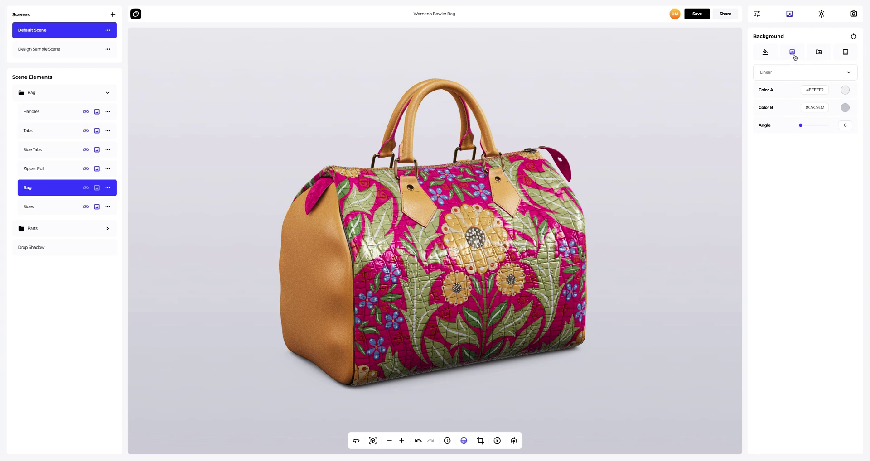
{"action": "left_click", "coordinate": [846, 90]}
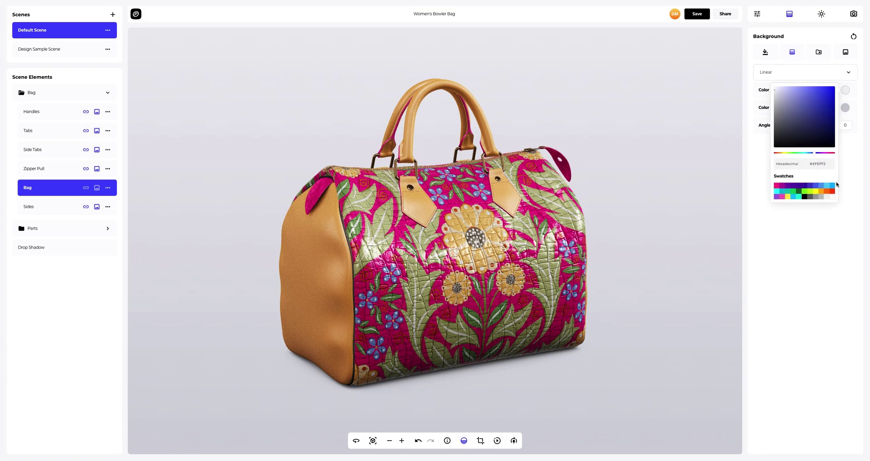
{"action": "left_click", "coordinate": [833, 186]}
{"action": "left_click", "coordinate": [827, 222]}
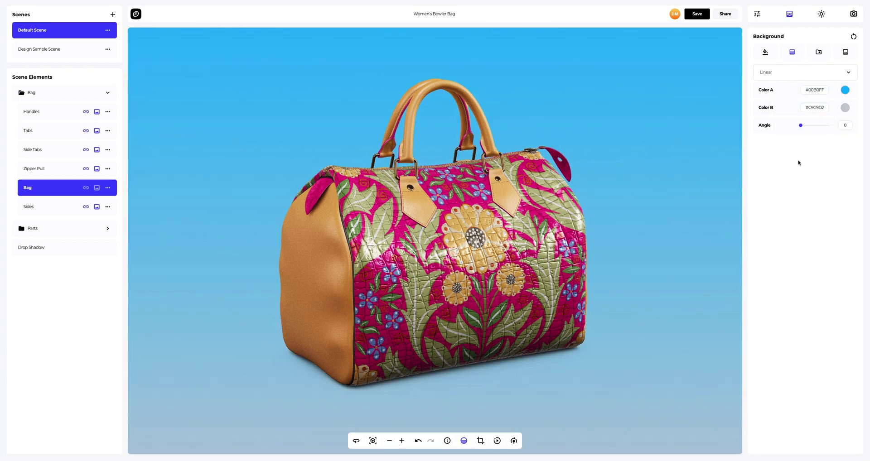
{"action": "left_click", "coordinate": [787, 74]}
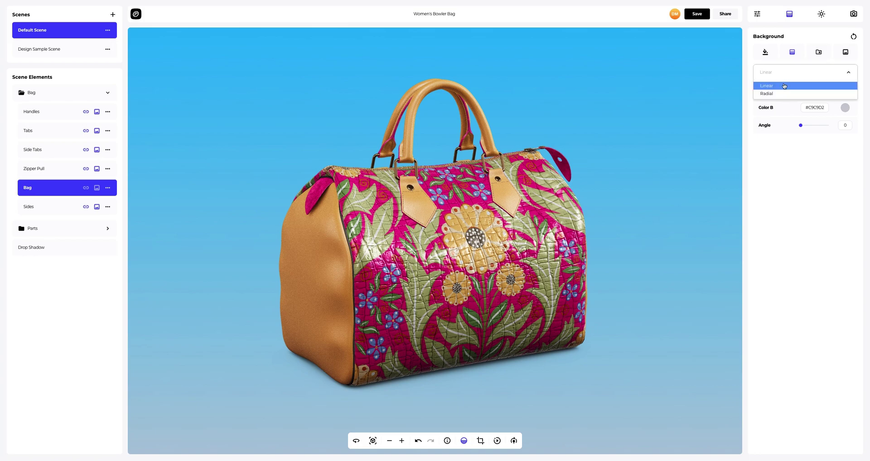
{"action": "left_click", "coordinate": [780, 92]}
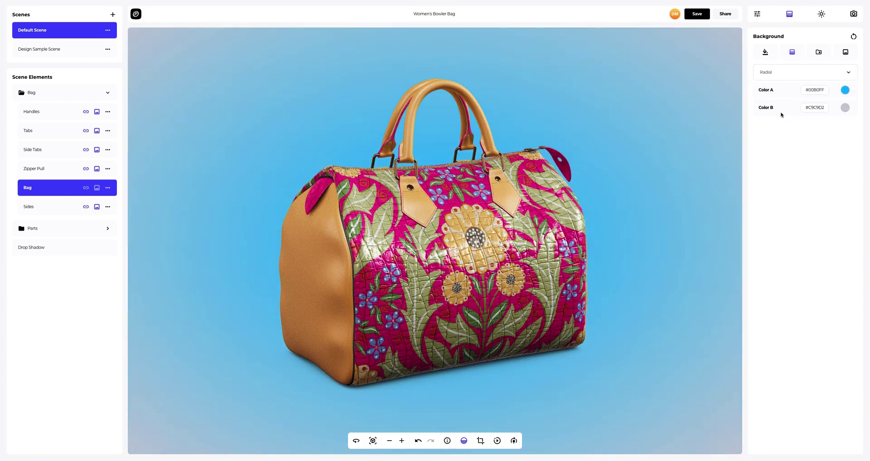
{"action": "left_click", "coordinate": [820, 54]}
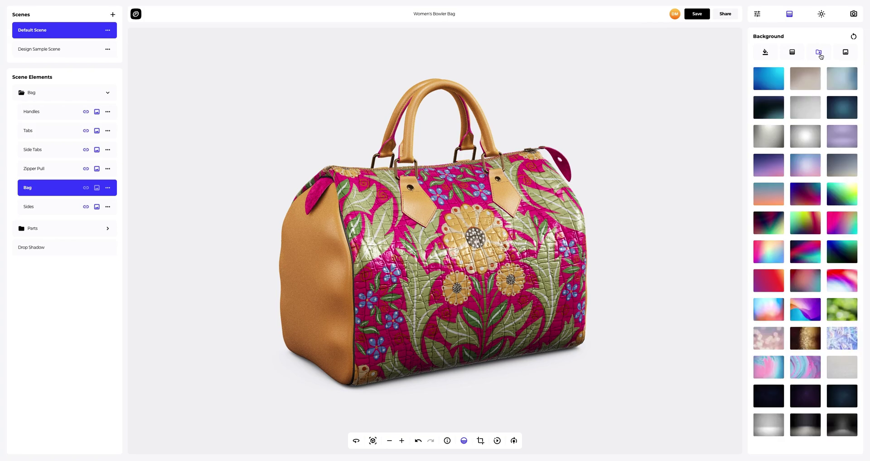
Step: Preview the taupe, blue, pastel rainbow and grey spotlight preset backgrounds
{"action": "left_click", "coordinate": [809, 80]}
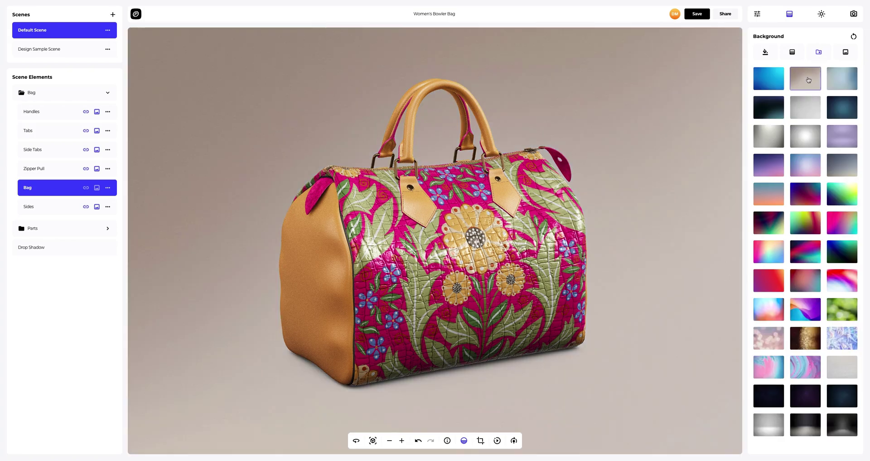
{"action": "left_click", "coordinate": [777, 83]}
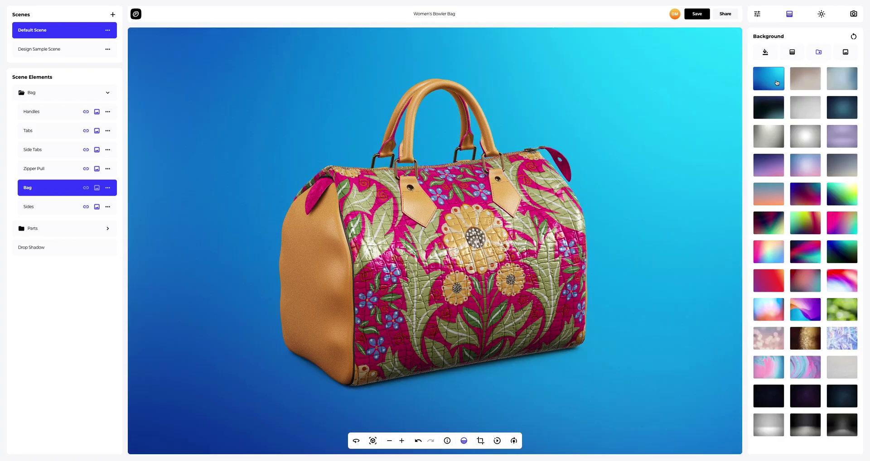
{"action": "left_click", "coordinate": [770, 306]}
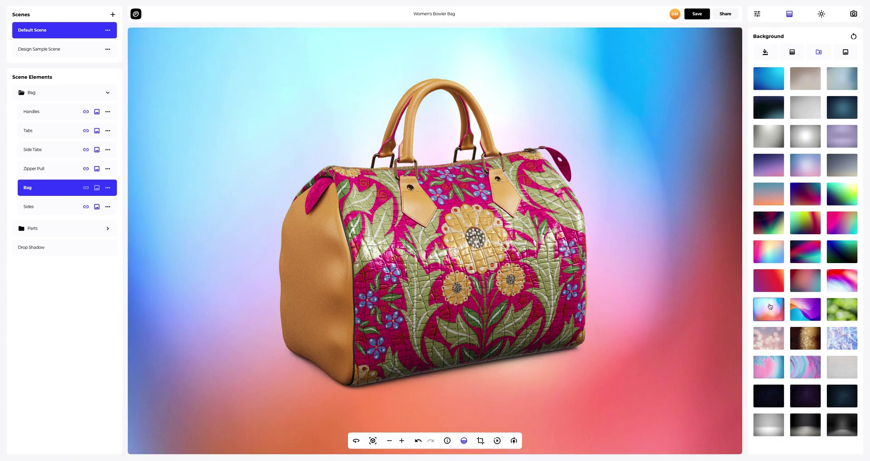
{"action": "left_click", "coordinate": [769, 428]}
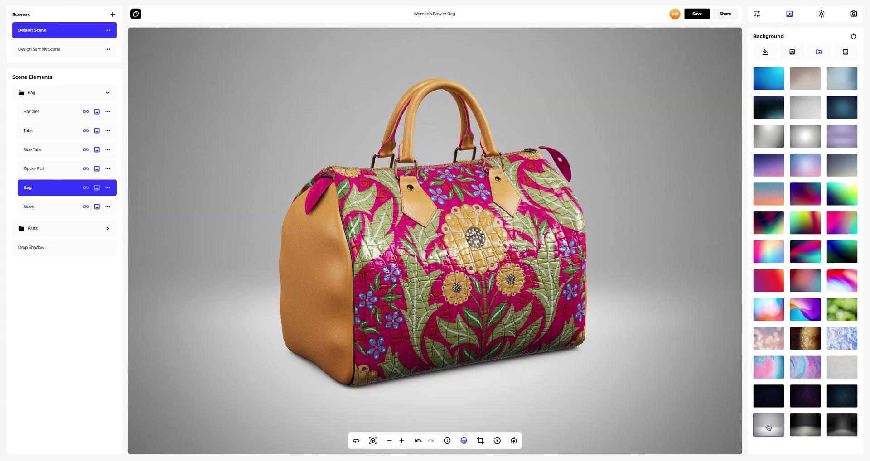
{"action": "left_click", "coordinate": [845, 54]}
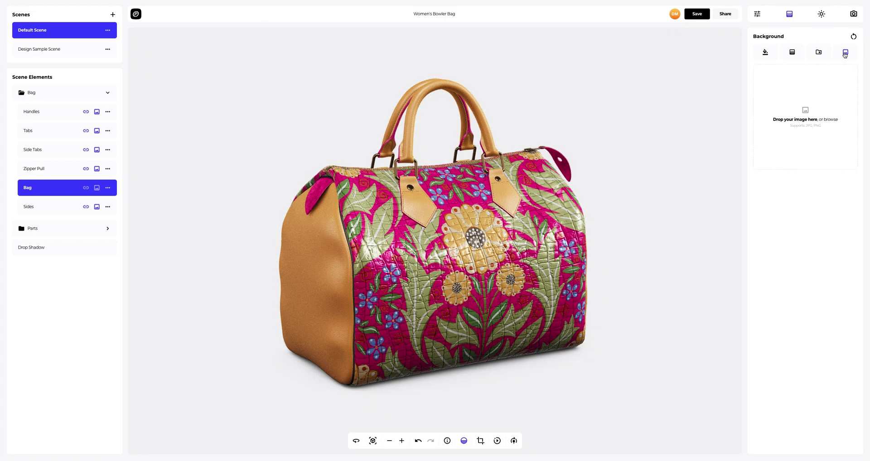
Step: Use Background.png as the background image with Frame Crop off, and turn on moving lights
{"action": "left_click", "coordinate": [806, 111]}
{"action": "left_click", "coordinate": [381, 74]}
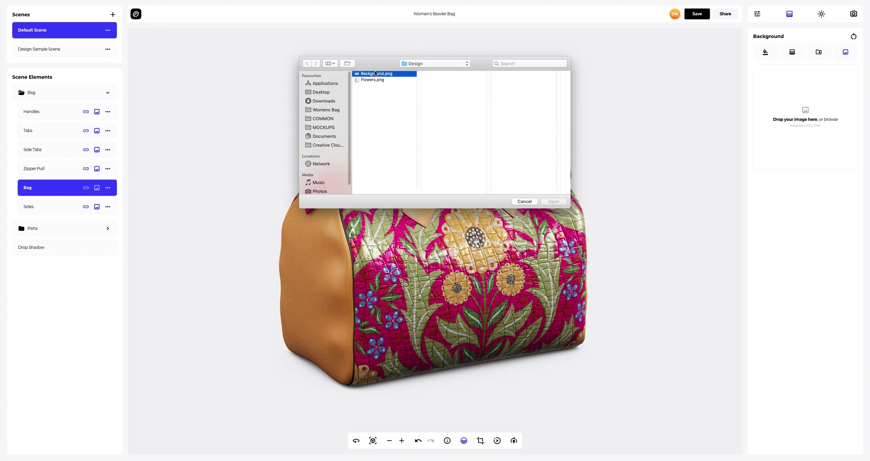
{"action": "left_click", "coordinate": [554, 202]}
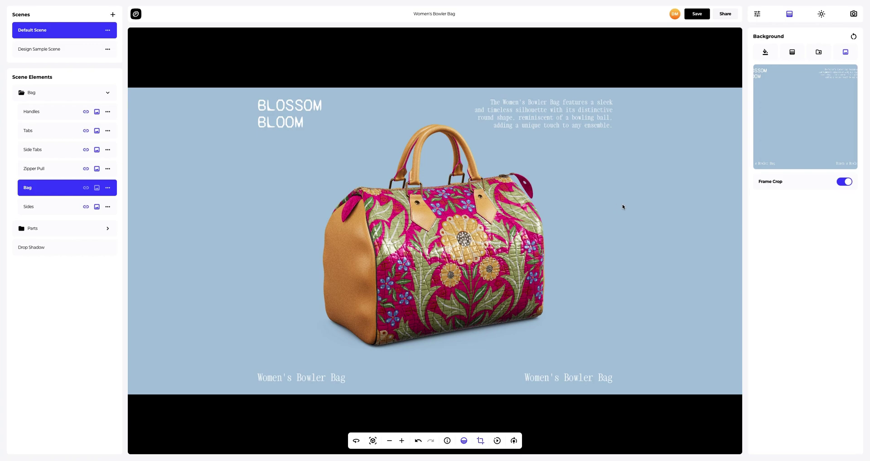
{"action": "left_click", "coordinate": [850, 183]}
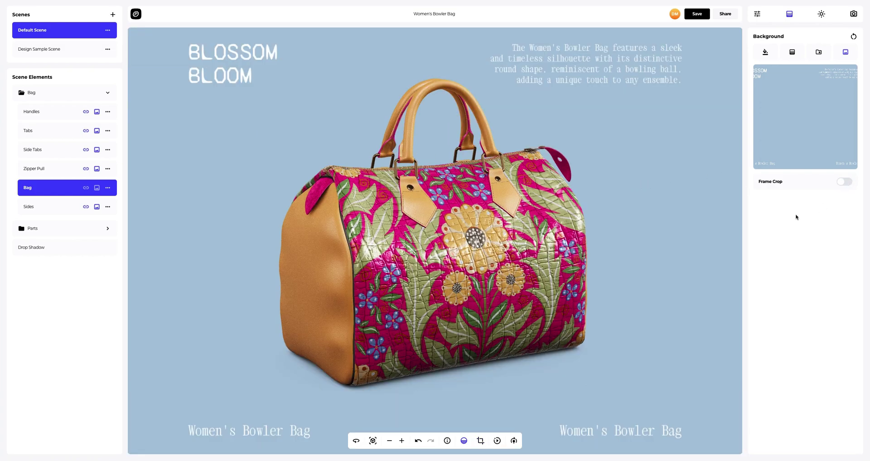
{"action": "left_click", "coordinate": [515, 444]}
{"action": "left_click", "coordinate": [543, 421]}
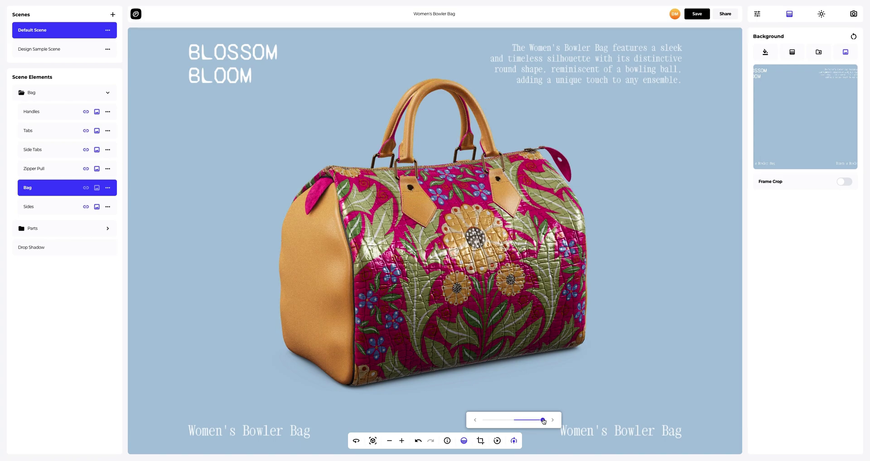
Step: Run auto-rotate at higher speed, stop at the front view, and save the project
{"action": "left_click", "coordinate": [498, 442]}
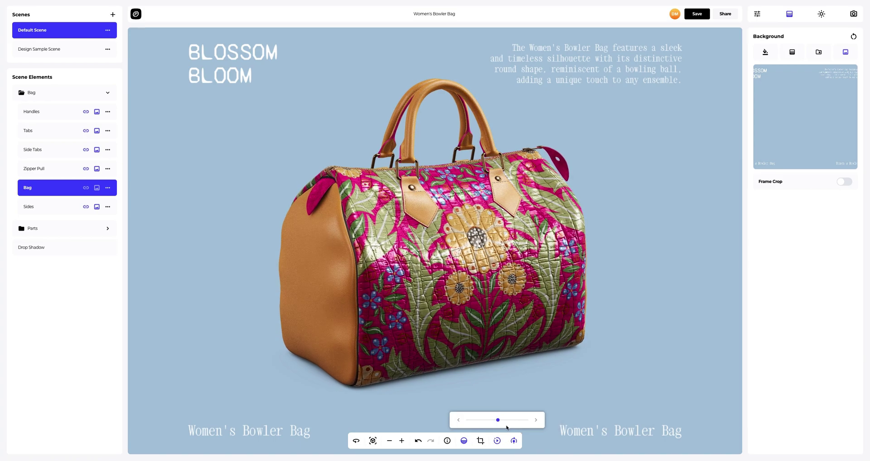
{"action": "left_click_drag", "start_coordinate": [498, 420], "coordinate": [505, 421]}
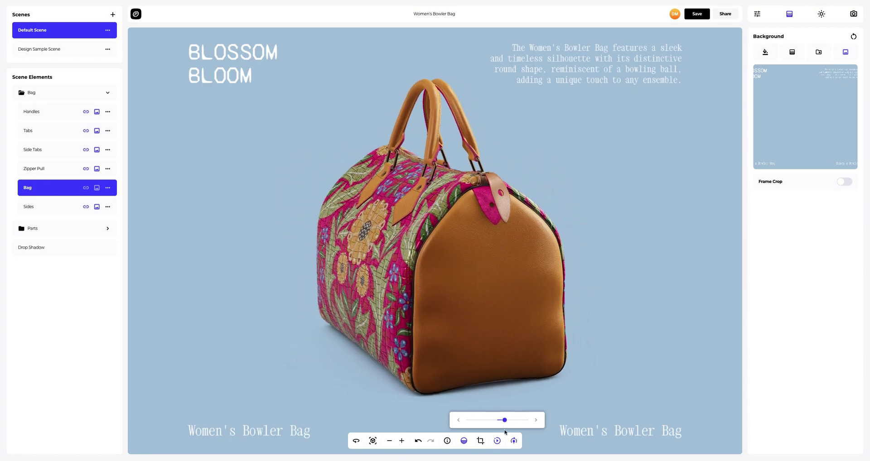
{"action": "left_click", "coordinate": [498, 442]}
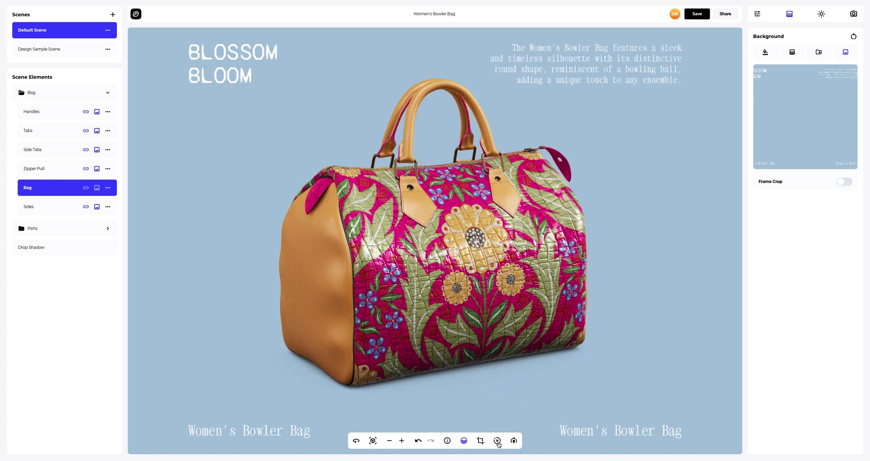
{"action": "left_click", "coordinate": [691, 17]}
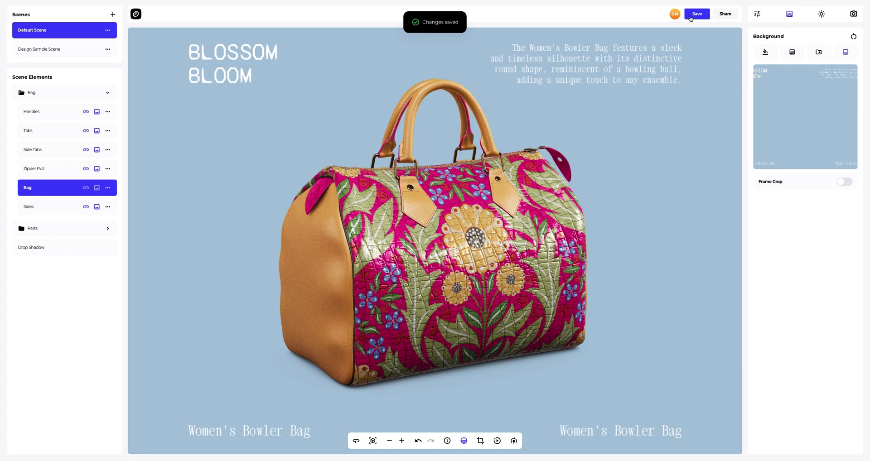
Step: From the full-screen preview, enable public access with a share link in the Share options
{"action": "left_click", "coordinate": [723, 17]}
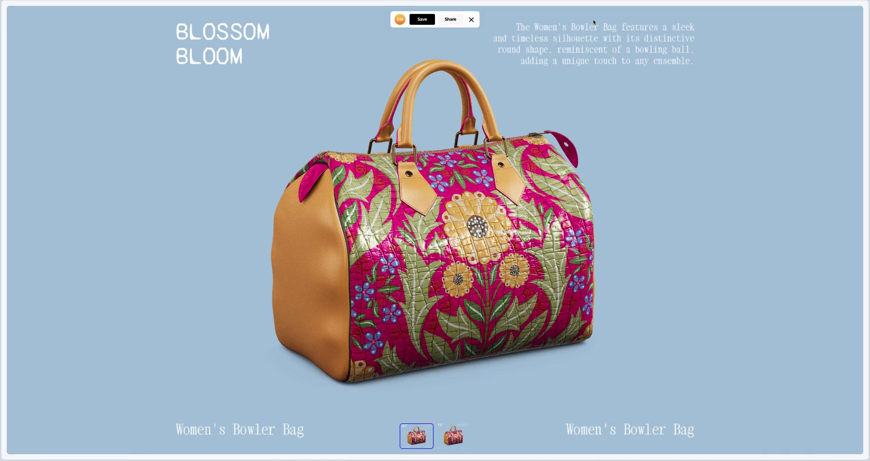
{"action": "left_click", "coordinate": [450, 20]}
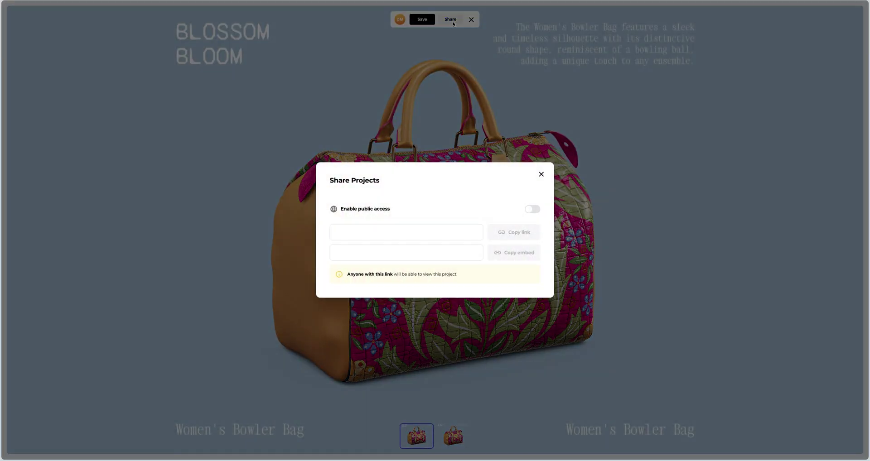
{"action": "left_click", "coordinate": [527, 210]}
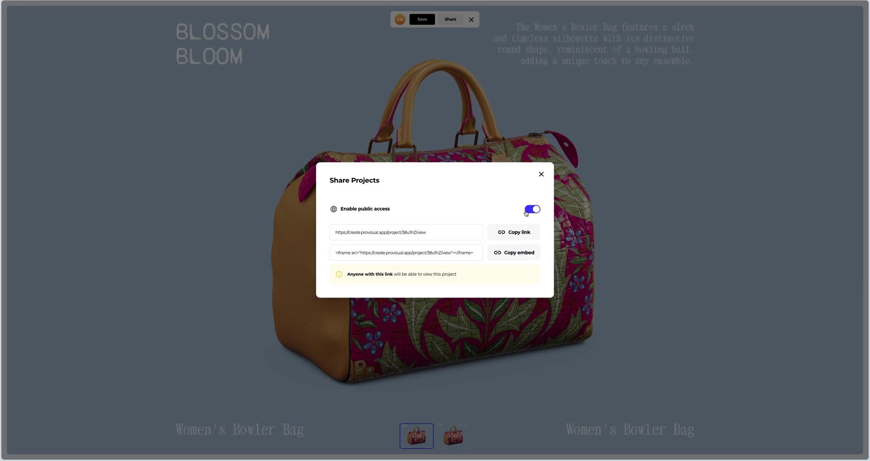
{"action": "left_click", "coordinate": [540, 180]}
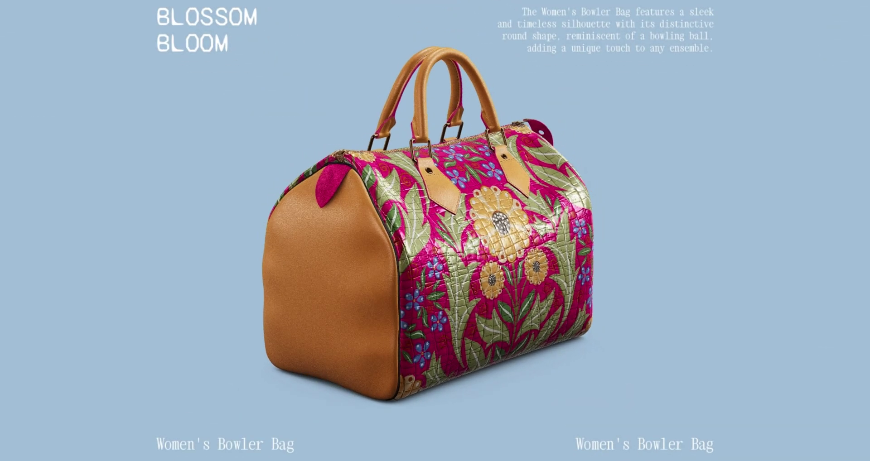